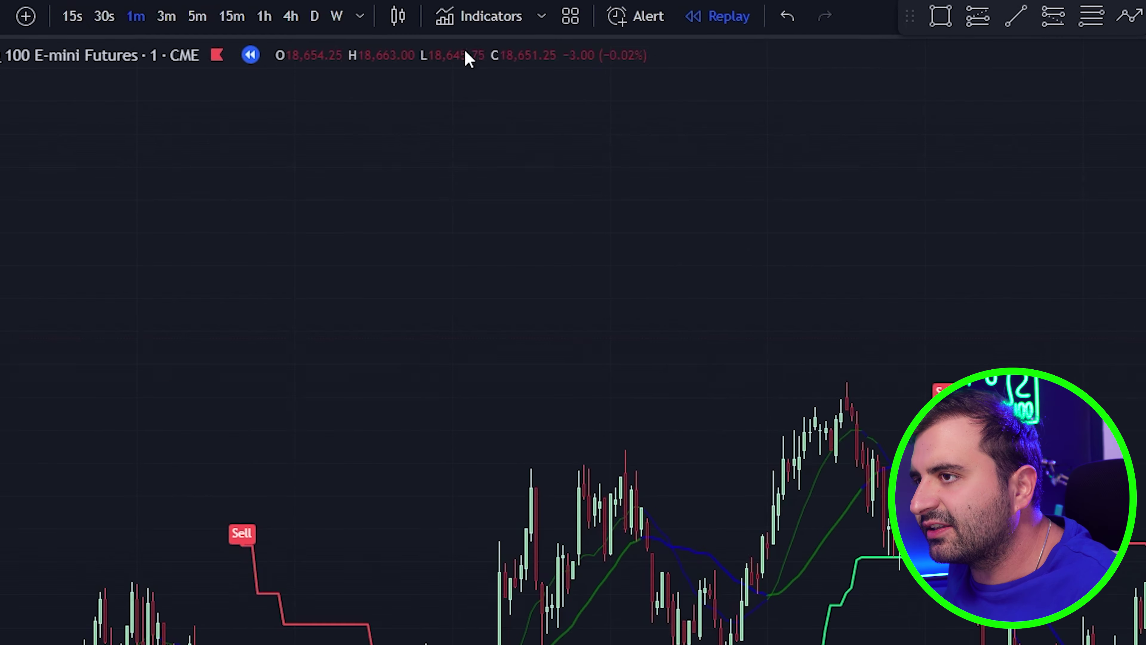
# Step: Search the indicator library for the MACD + SMA 200 Strategy and for Pivot Point Supertrend
pyautogui.click(393, 14)
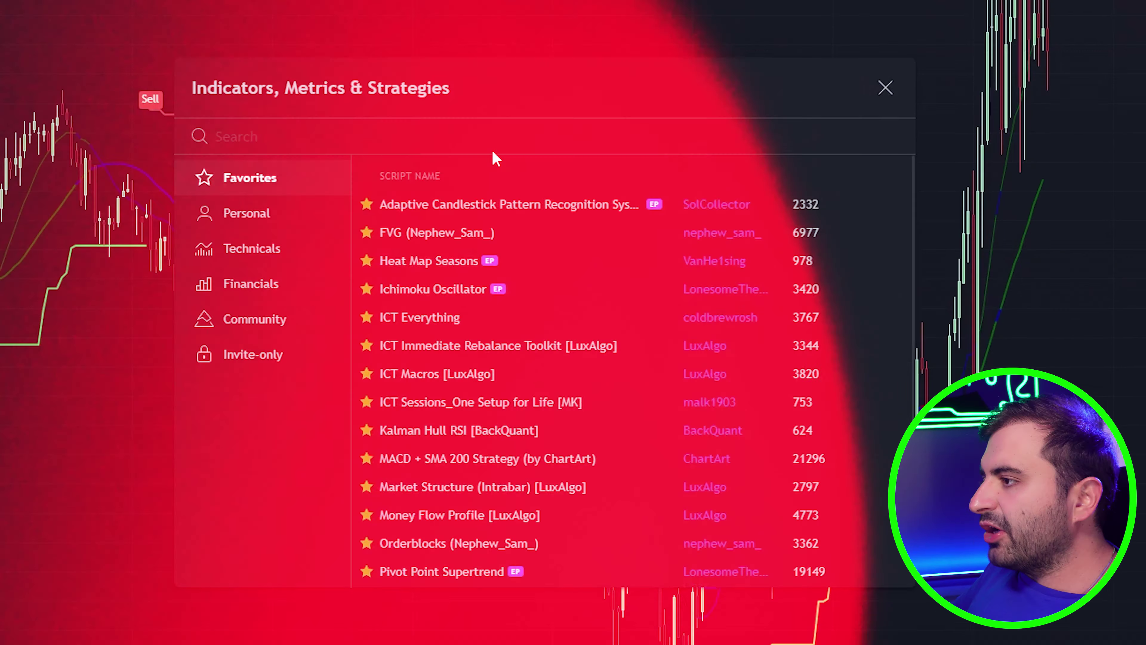
pyautogui.write('macd')
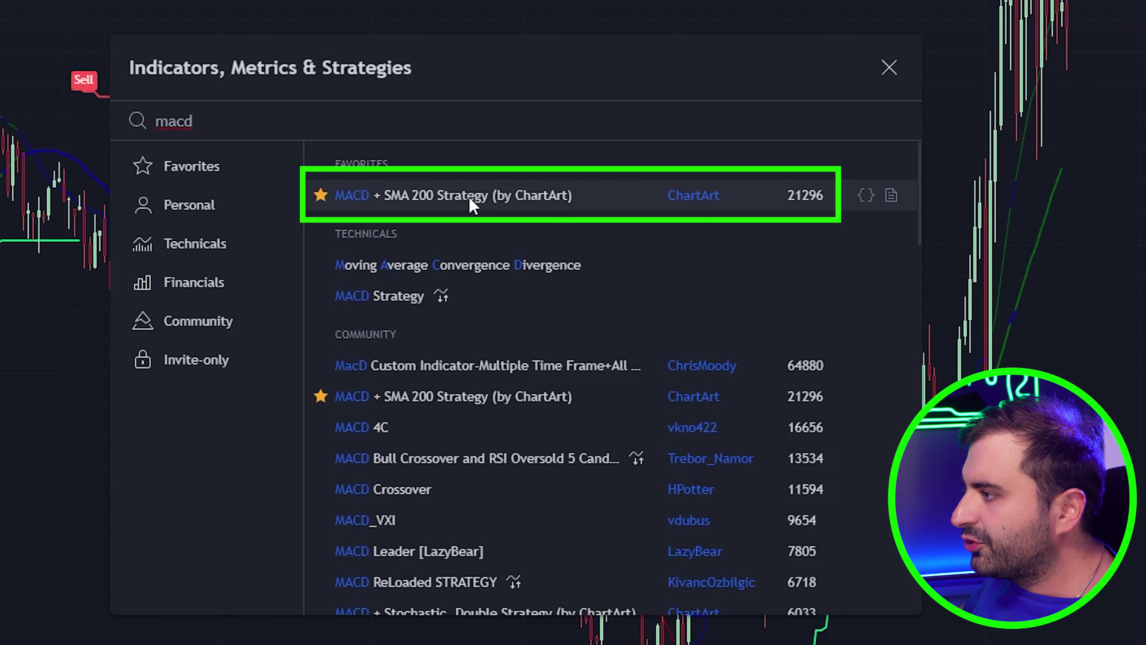
pyautogui.hotkey('ctrl', 'a')
pyautogui.write('pivot po')
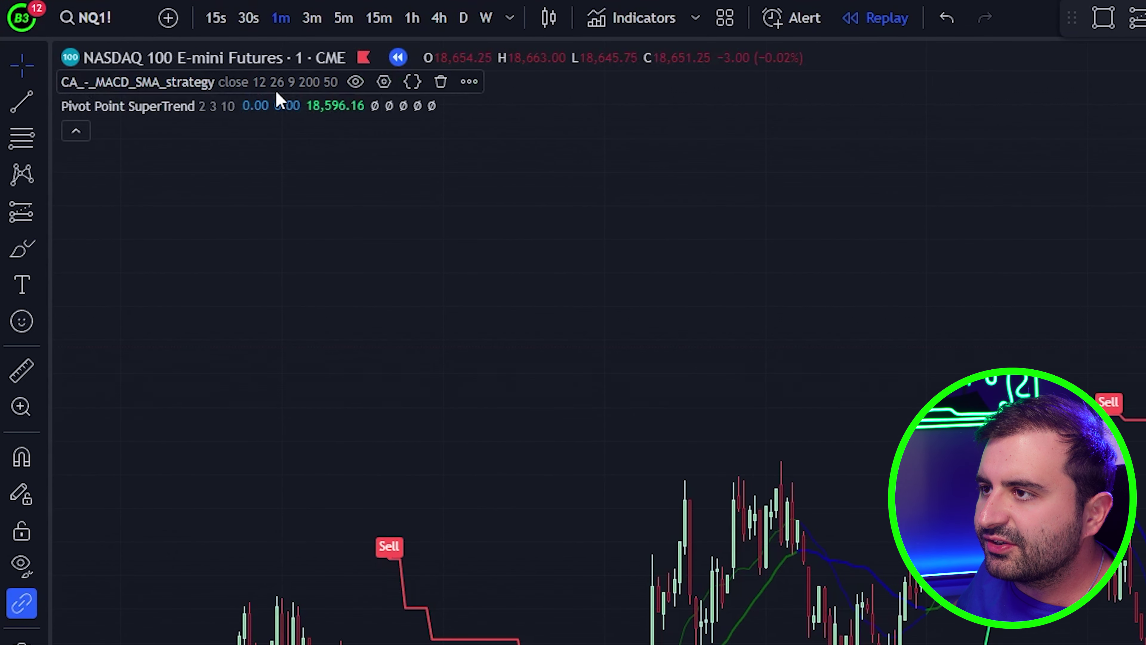
# Step: Open the script page of the CA_-_MACD_SMA_strategy and read its chart example and description
pyautogui.click(460, 82)
pyautogui.click(600, 311)
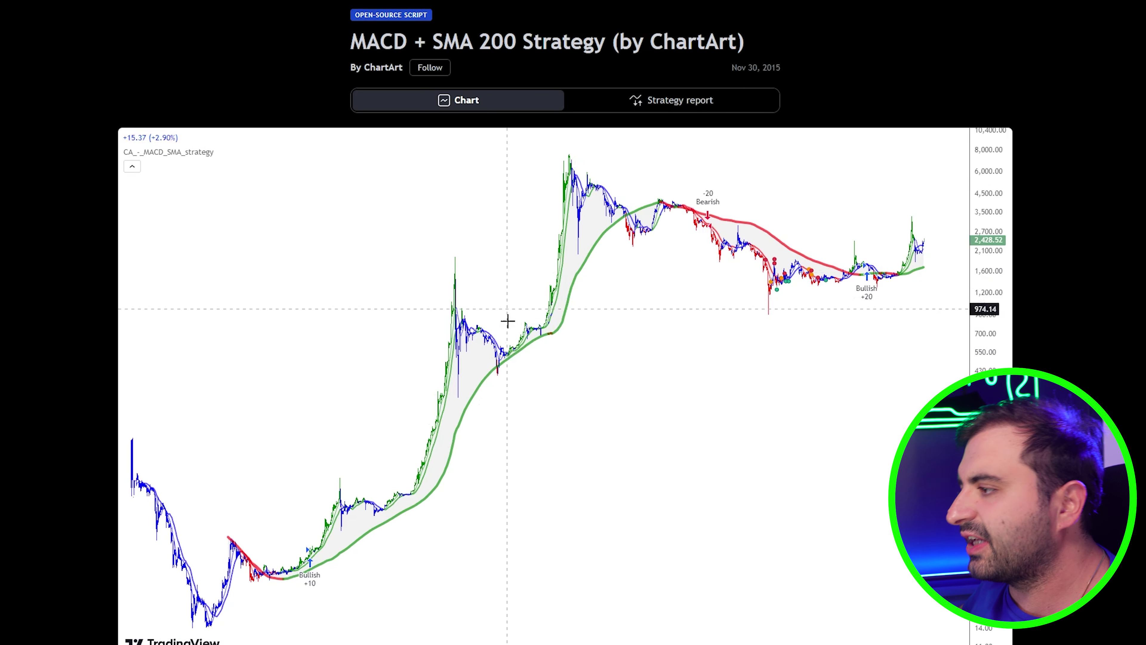
pyautogui.scroll(-5, 464, 482)
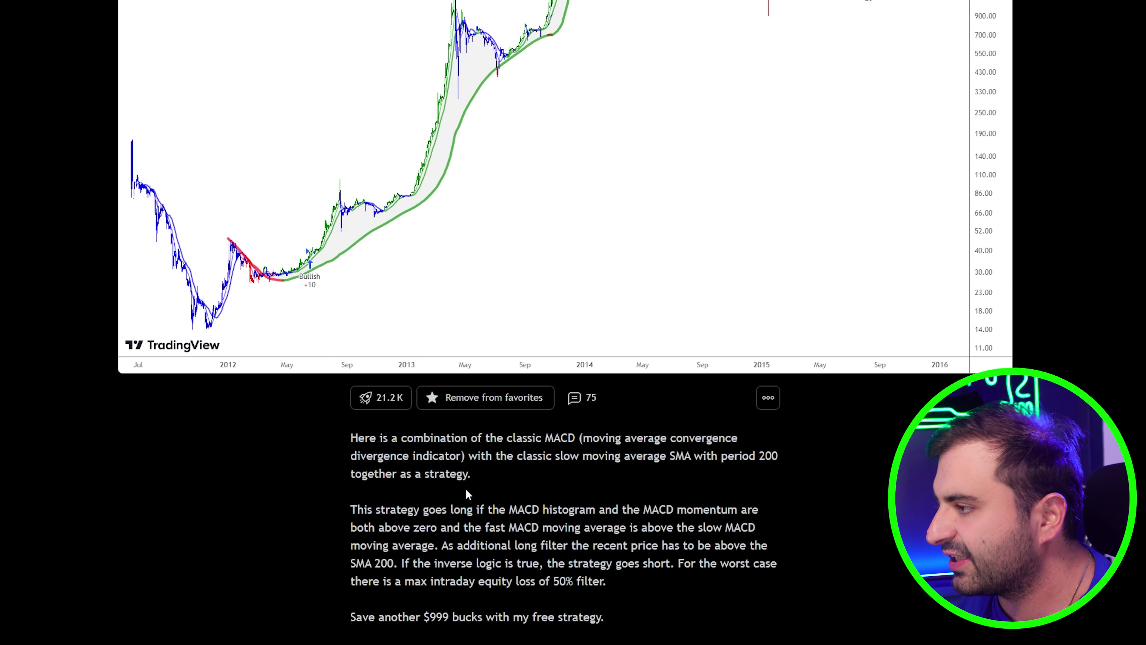
pyautogui.scroll(3, 392, 396)
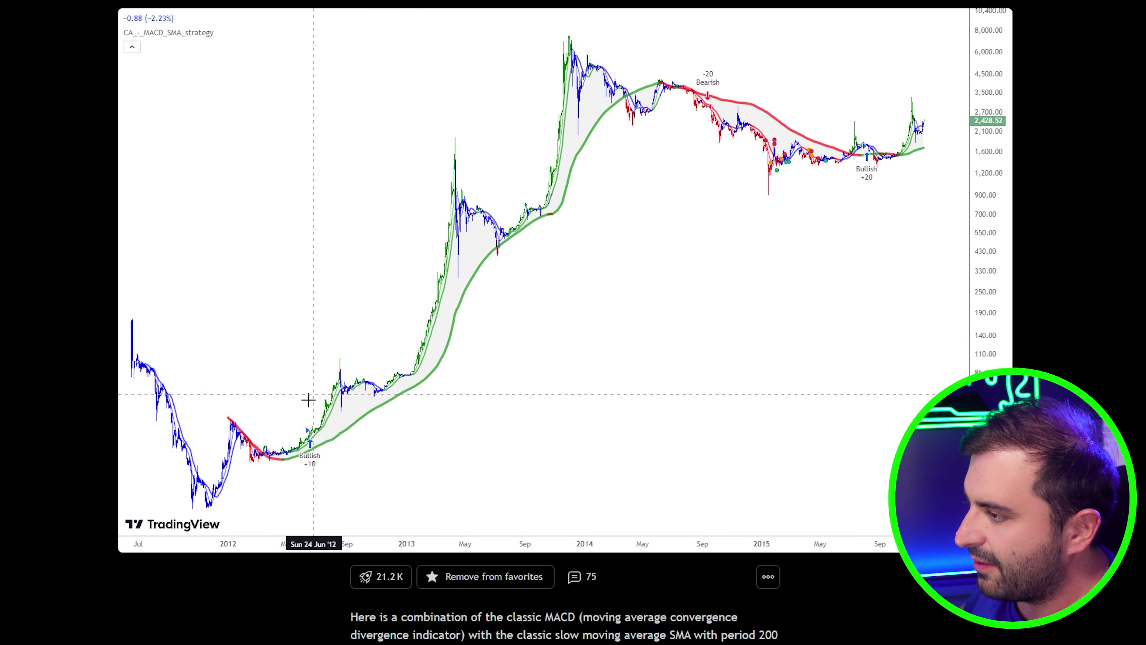
pyautogui.scroll(-9, 397, 404)
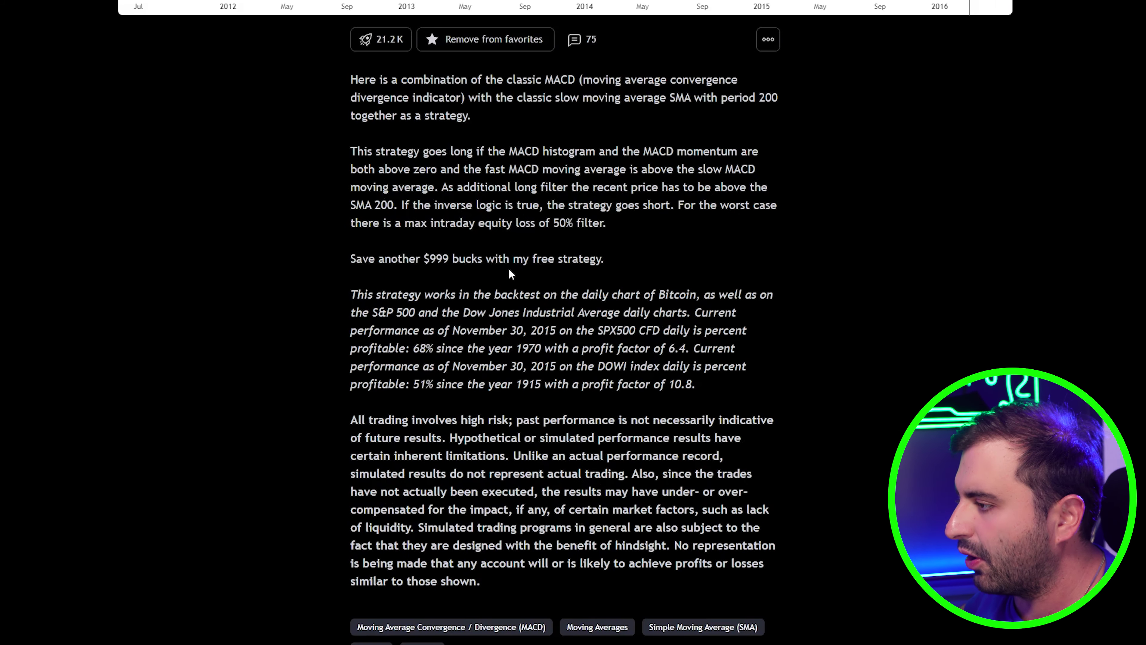
pyautogui.scroll(1, 511, 274)
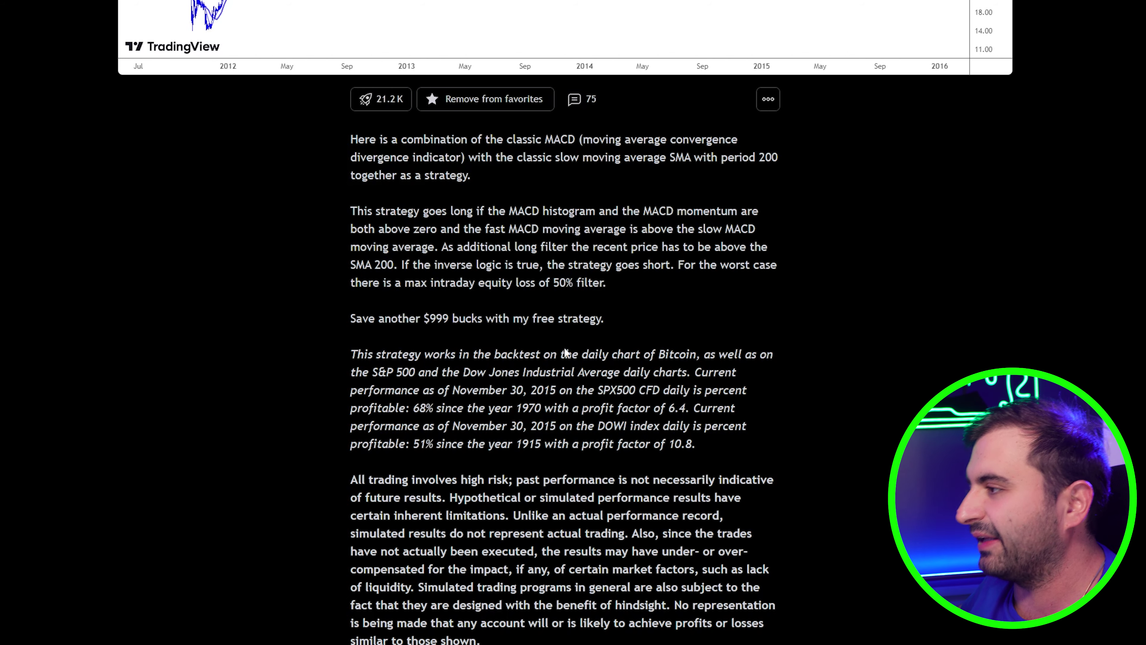
pyautogui.scroll(10, 559, 342)
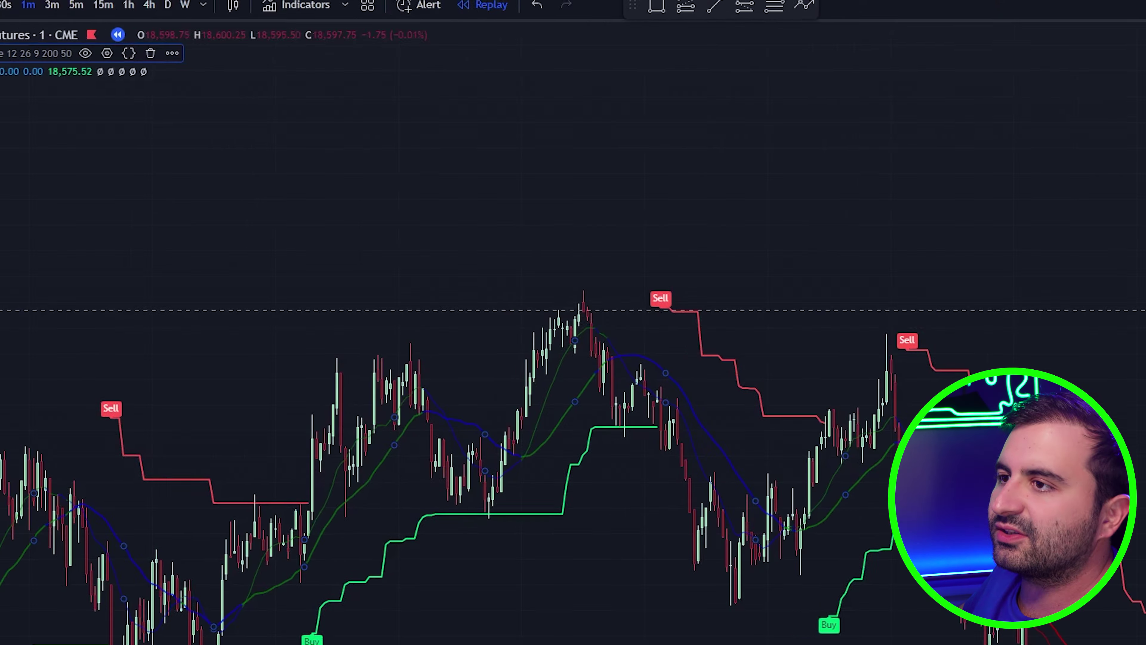
# Step: Open the script page of the Pivot Point SuperTrend indicator and read its description and example charts
pyautogui.click(348, 99)
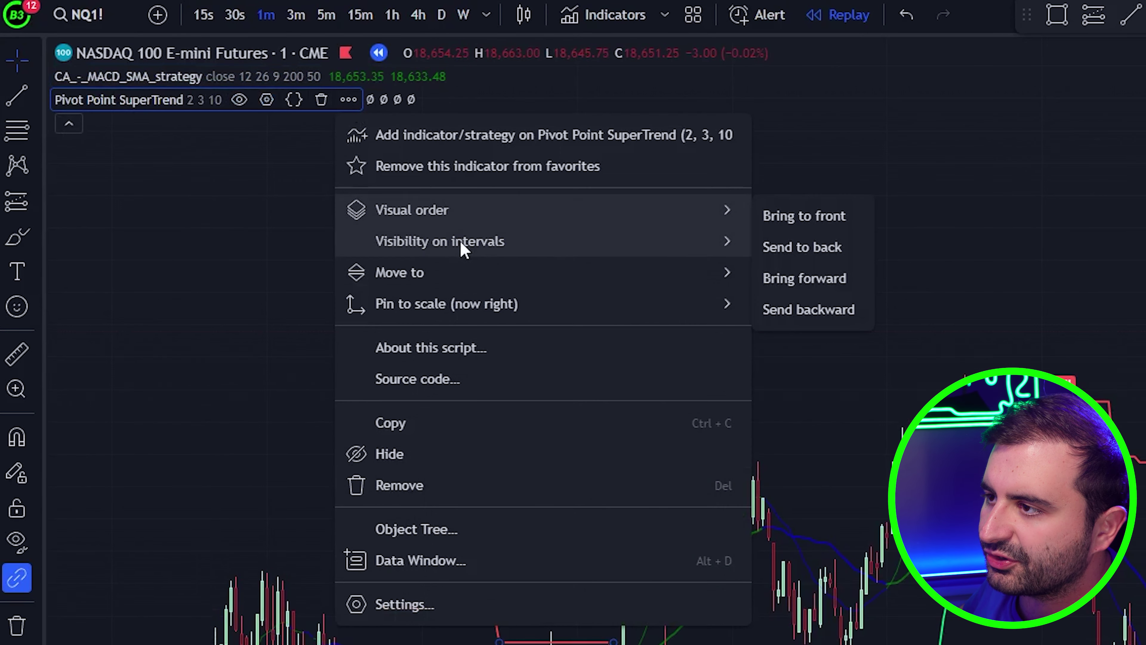
pyautogui.click(454, 382)
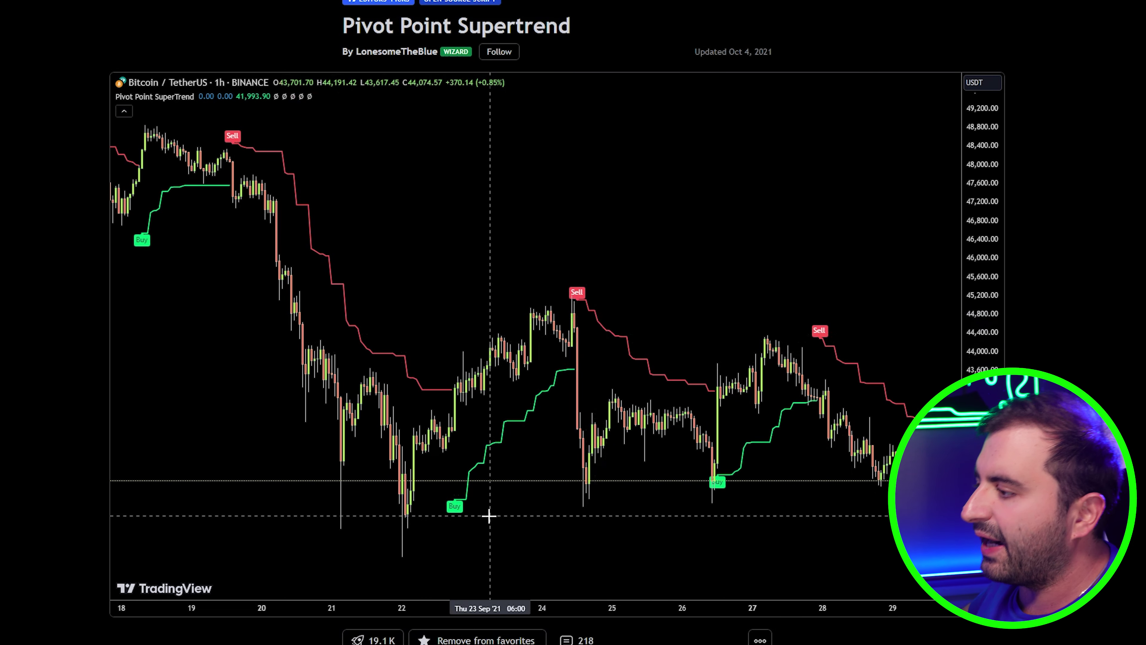
pyautogui.scroll(-10, 550, 384)
pyautogui.scroll(4, 549, 377)
pyautogui.scroll(-4, 545, 375)
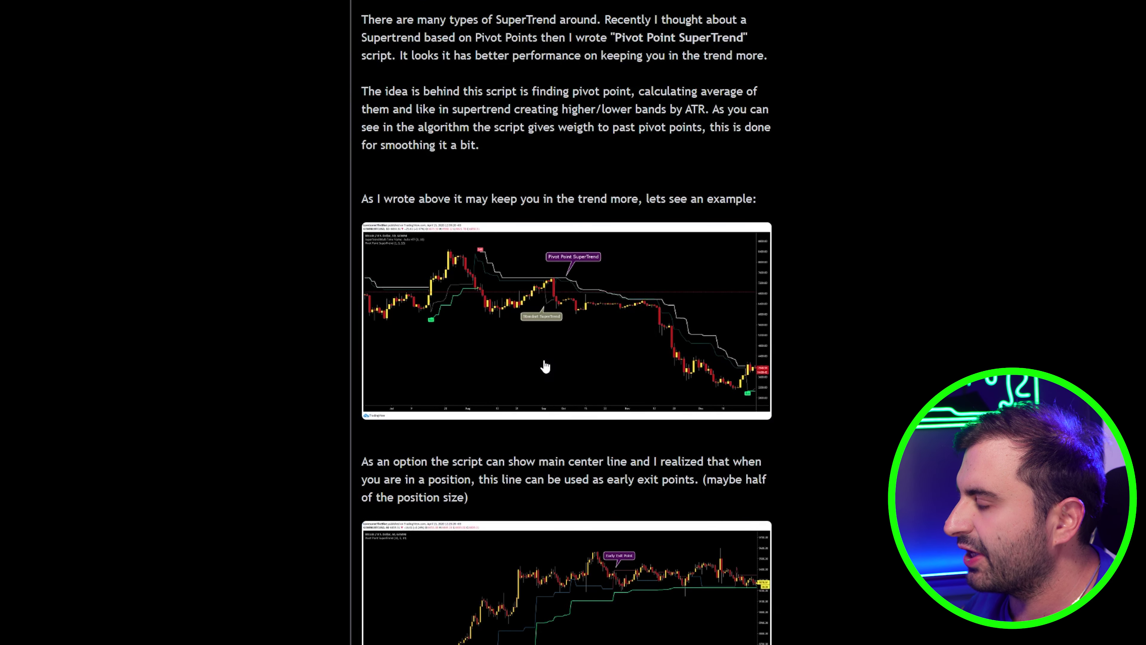
pyautogui.scroll(-20, 545, 367)
pyautogui.scroll(-11, 573, 394)
pyautogui.scroll(14, 572, 396)
pyautogui.scroll(20, 573, 397)
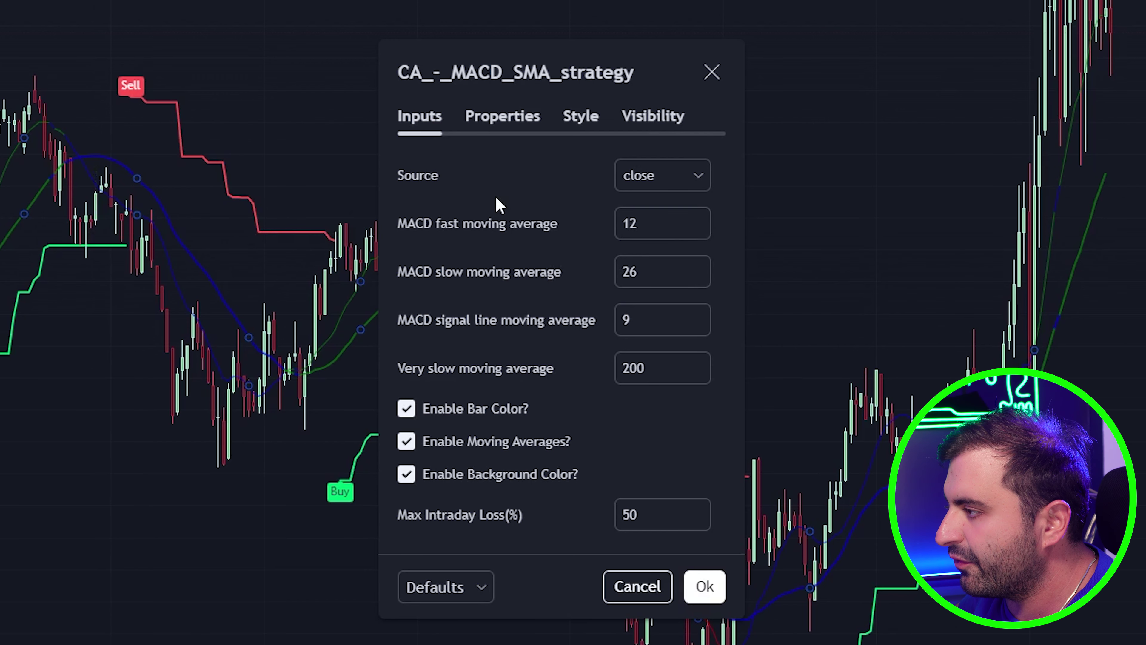
# Step: Review the properties and style settings of the CA_-_MACD_SMA_strategy, including its plots, colors and trade labels
pyautogui.click(505, 117)
pyautogui.click(581, 117)
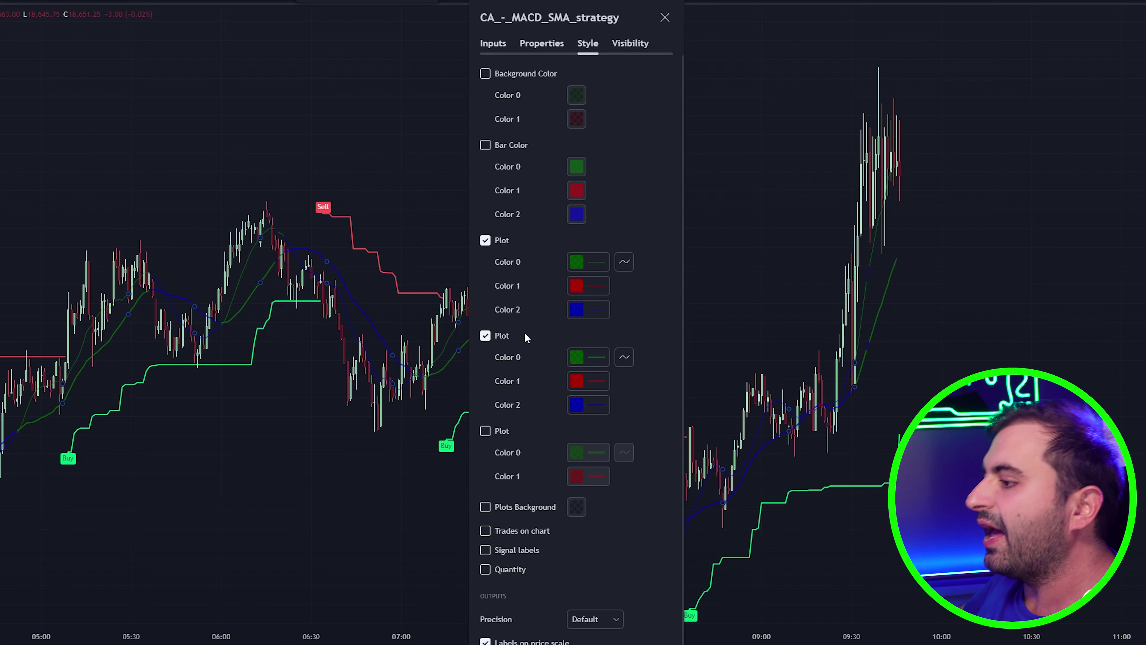
pyautogui.scroll(-1, 643, 535)
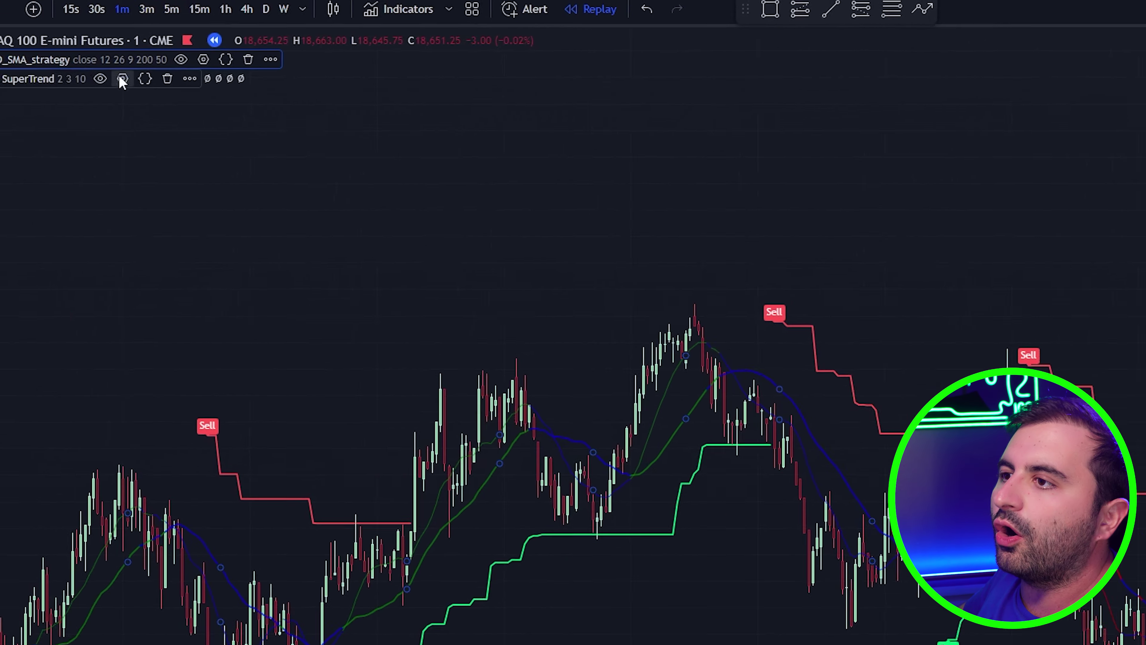
# Step: Review the Pivot Point SuperTrend's style settings and its inputs for pivot point period, ATR factor and ATR period
pyautogui.click(122, 79)
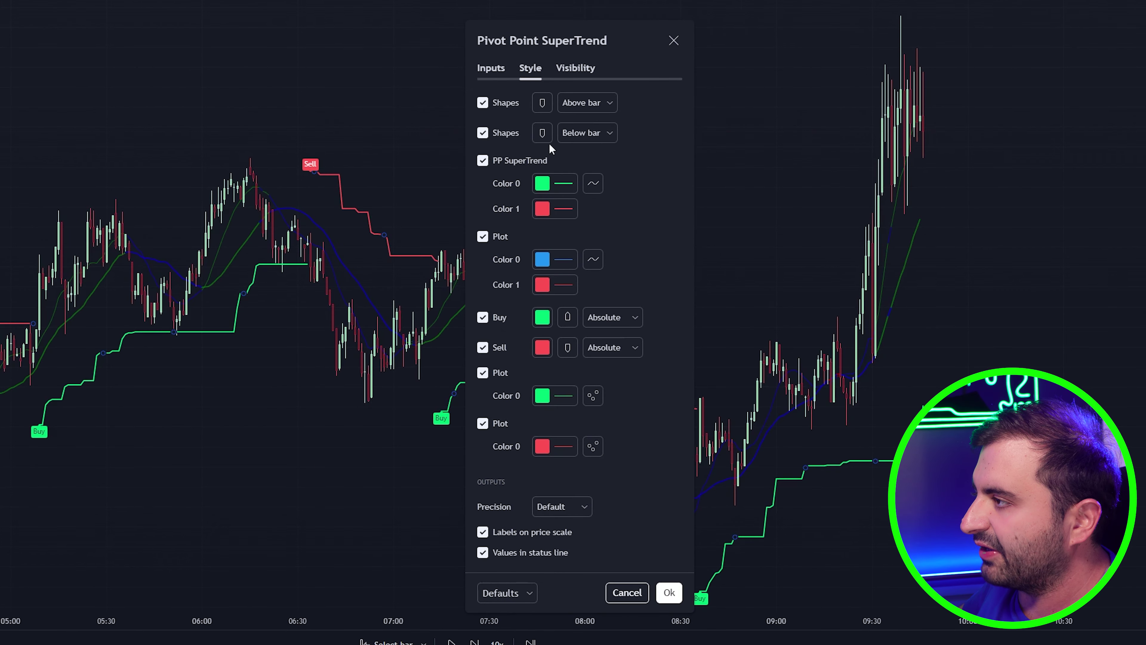
pyautogui.click(489, 58)
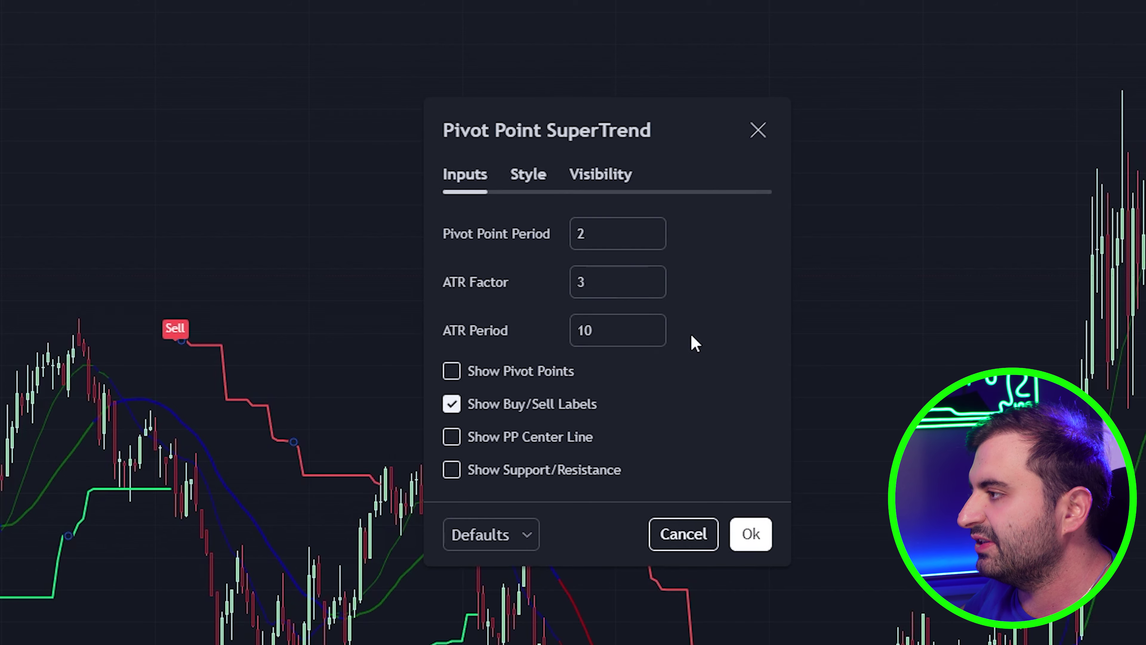
pyautogui.click(748, 548)
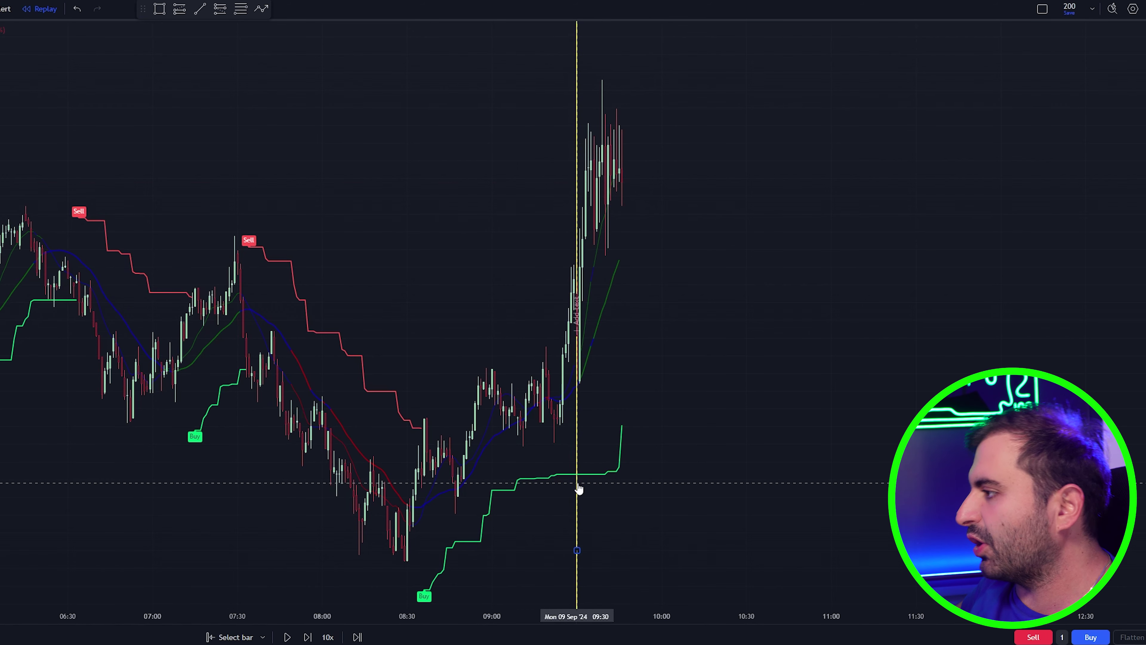
# Step: Label the vertical line at 09:30 on 09 Sep '24 with the text "NY AM START"
pyautogui.doubleClick(576, 321)
pyautogui.click(450, 336)
pyautogui.write('NY AM START')
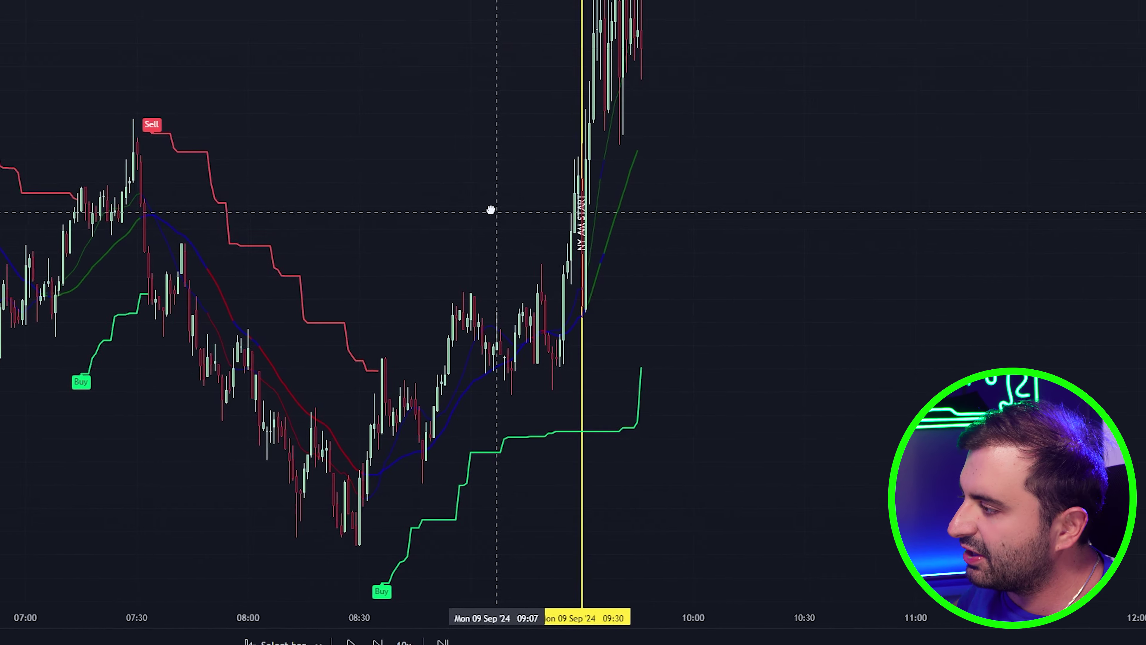
# Step: Replay the chart to the sell signal and draw a short position from 10:24 with a 24.75-point stop and a 49.25-point target
pyautogui.click(350, 641)
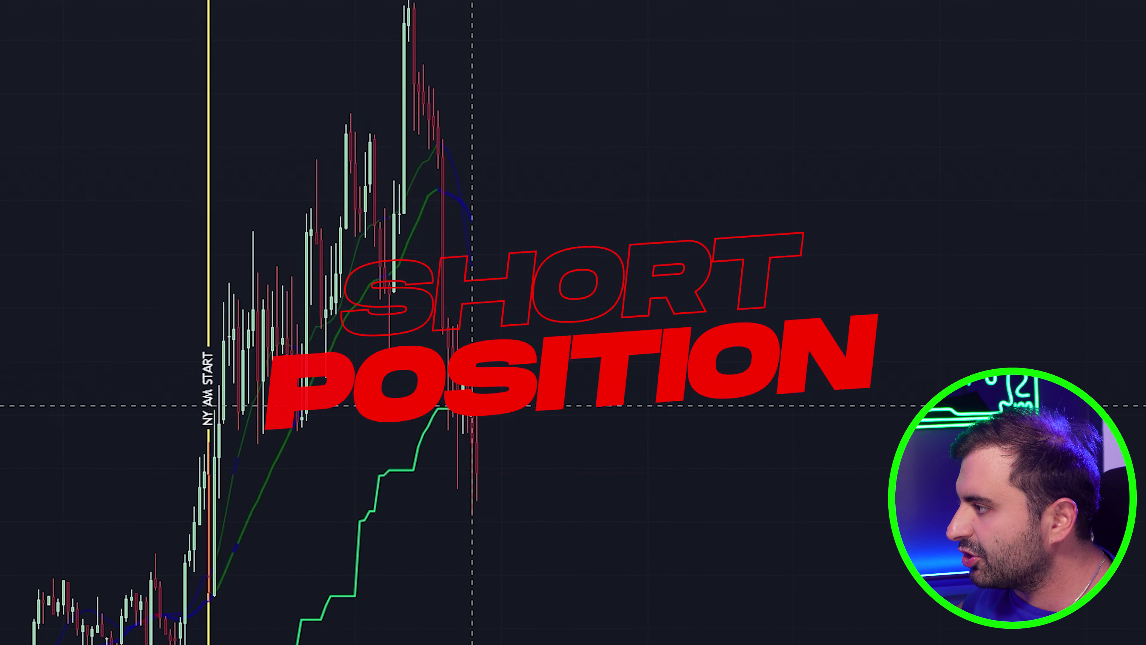
pyautogui.click(447, 422)
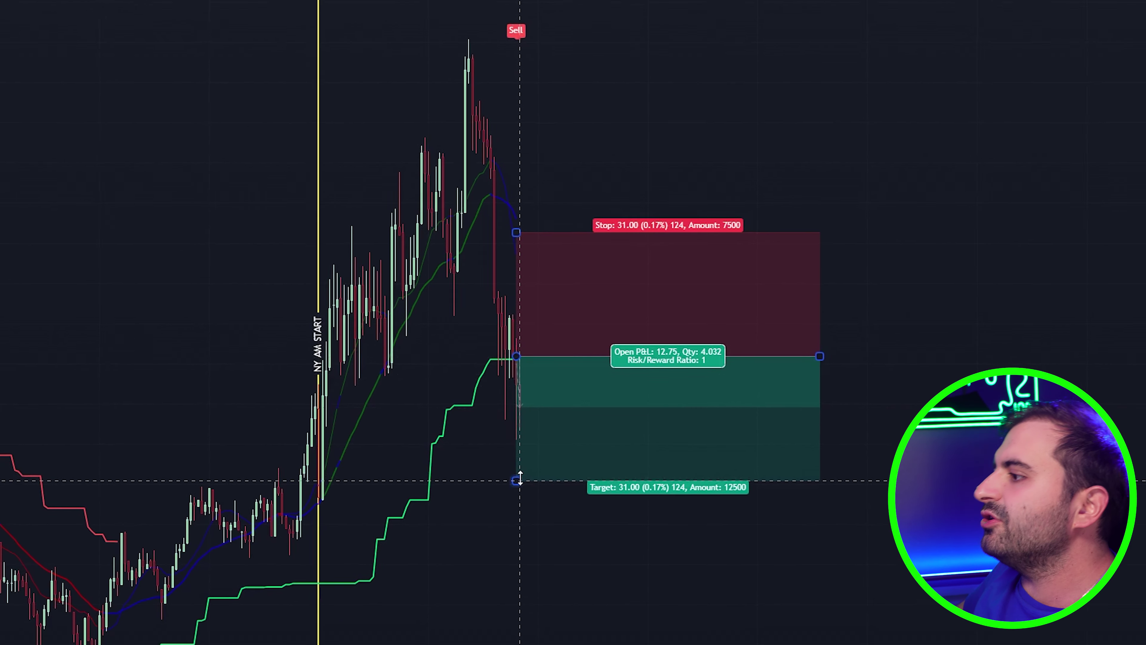
pyautogui.moveTo(509, 501); pyautogui.dragTo(510, 565)
pyautogui.moveTo(544, 480)
pyautogui.mouseDown()
pyautogui.moveTo(535, 573)
pyautogui.moveTo(550, 488)
pyautogui.mouseUp()
pyautogui.moveTo(540, 229); pyautogui.dragTo(549, 252)
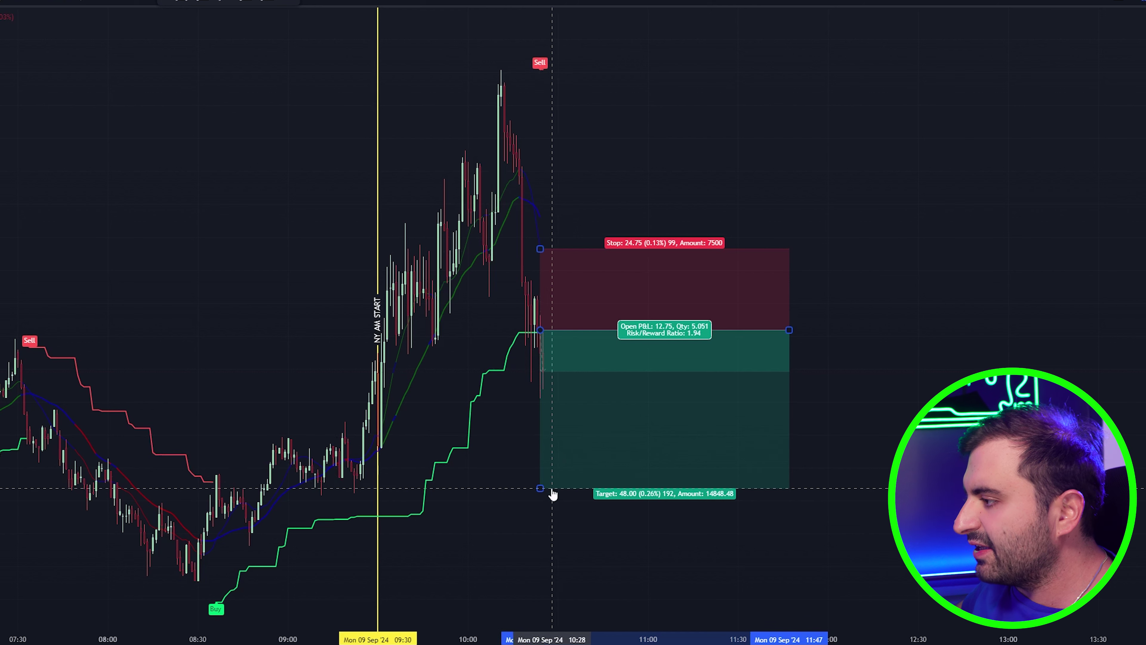
pyautogui.moveTo(542, 488); pyautogui.dragTo(541, 493)
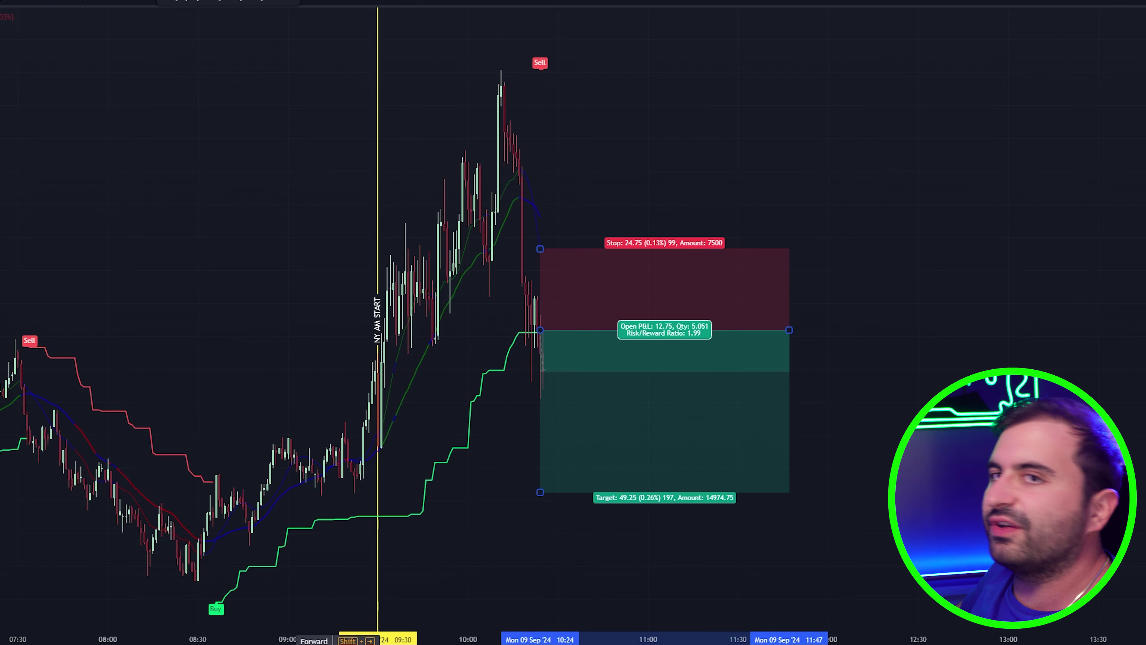
# Step: Advance the bar replay until price moves beyond the short position's target
pyautogui.hotkey('shift', 'Right')
pyautogui.hotkey('shift', 'Right')
pyautogui.hotkey('shift', 'Right')
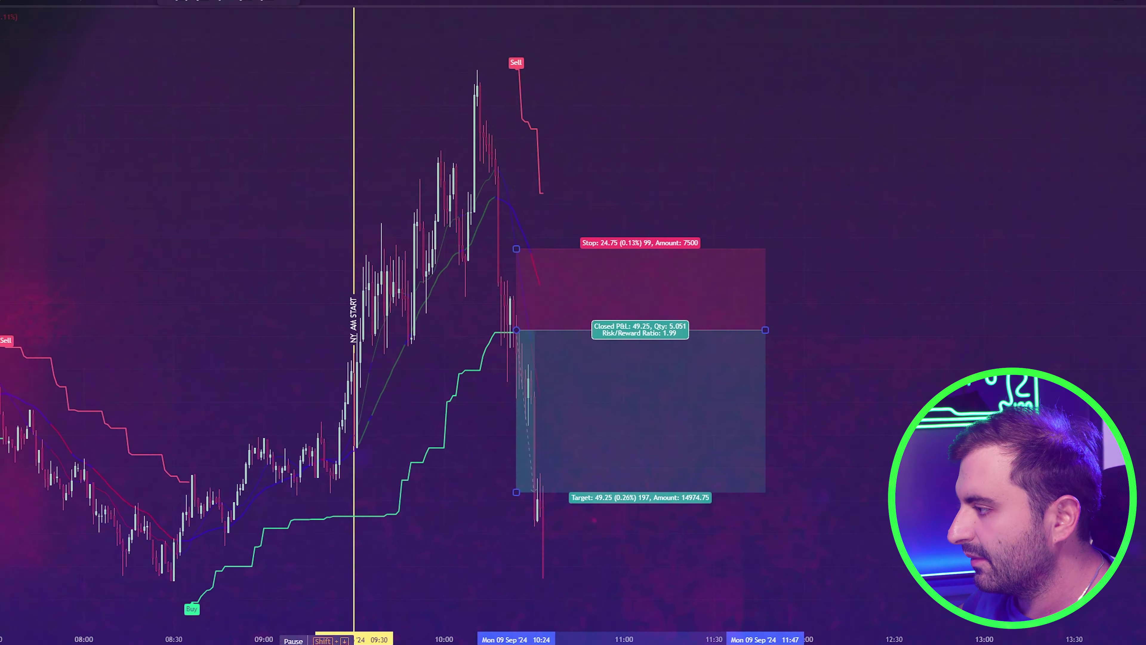
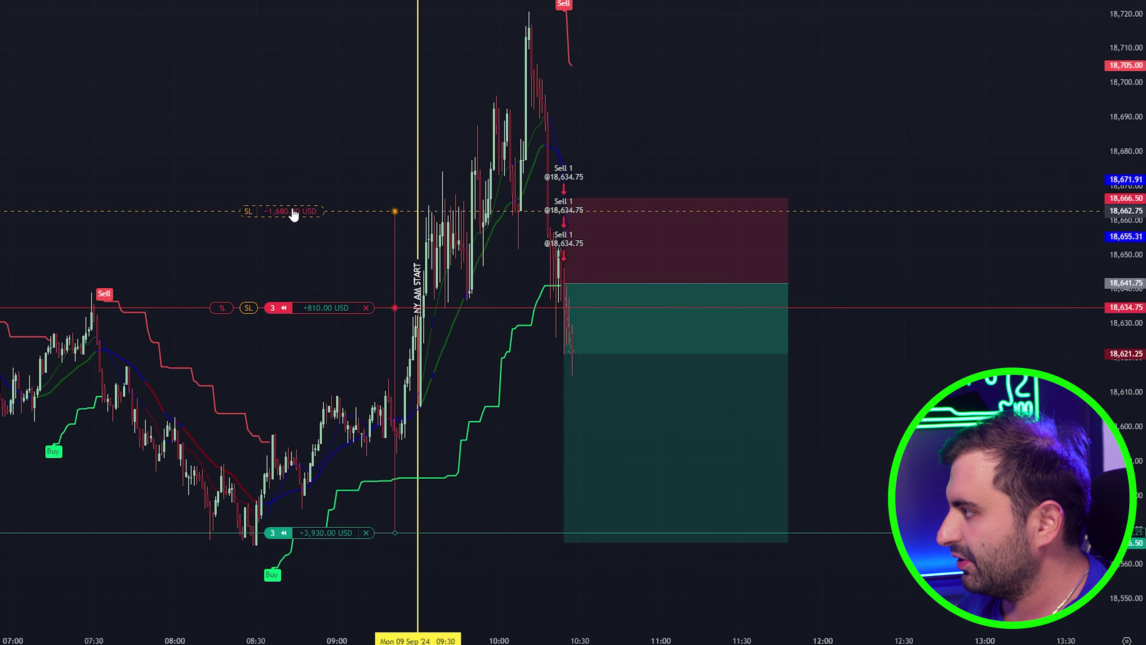
# Step: Set the short trade's stop loss at the top edge of the drawn stop zone and move it closer to the entry price
pyautogui.moveTo(298, 202); pyautogui.dragTo(298, 206)
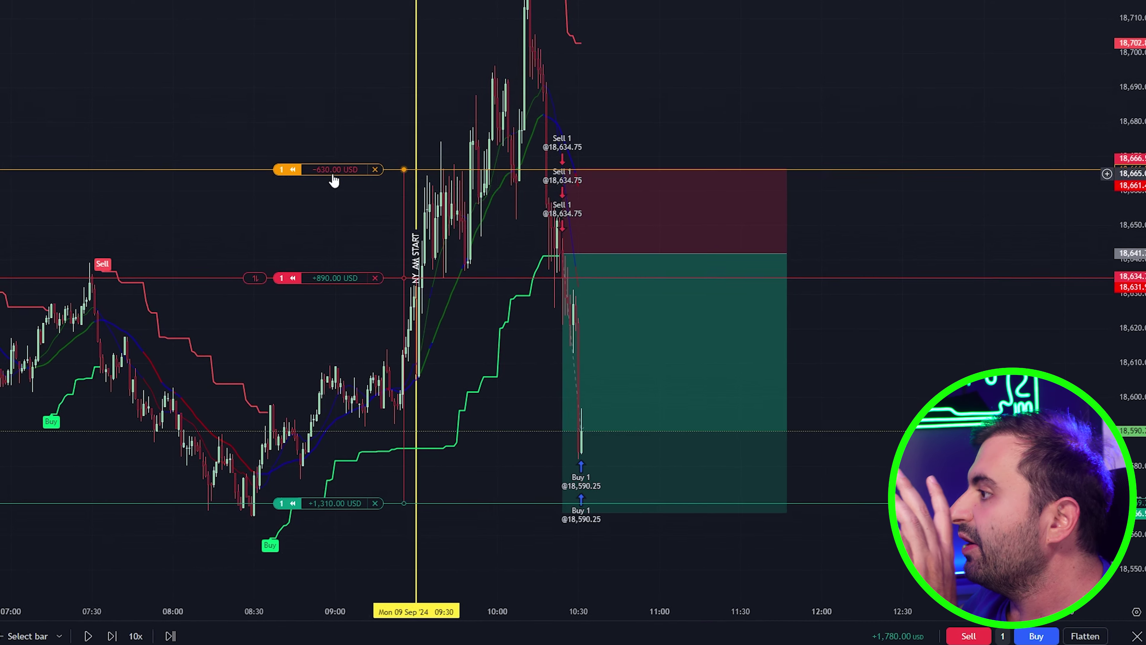
pyautogui.moveTo(334, 180); pyautogui.dragTo(280, 250)
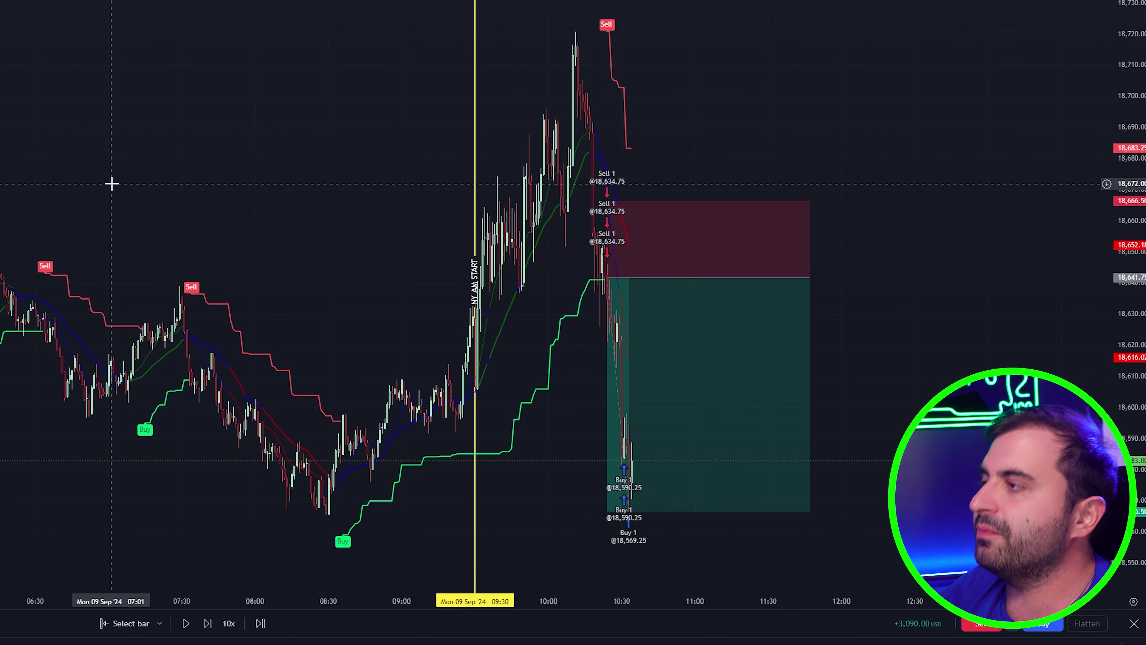
# Step: Shorten the short position drawing so it ends at 11:15, and resume the bar replay
pyautogui.moveTo(811, 303)
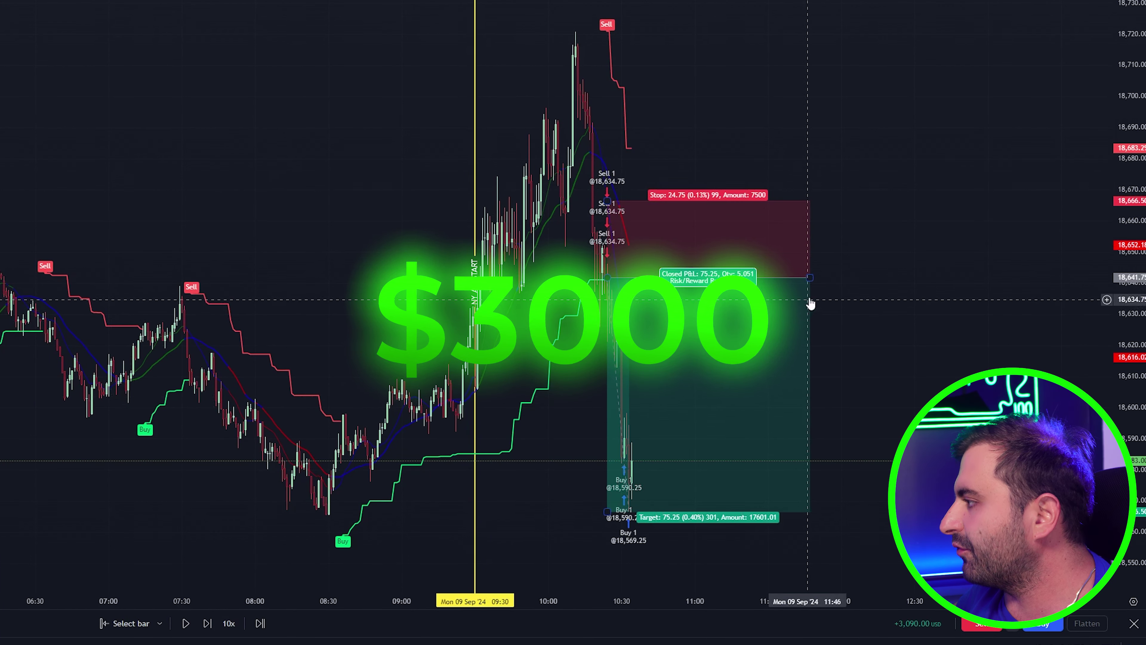
pyautogui.moveTo(811, 278); pyautogui.dragTo(735, 286)
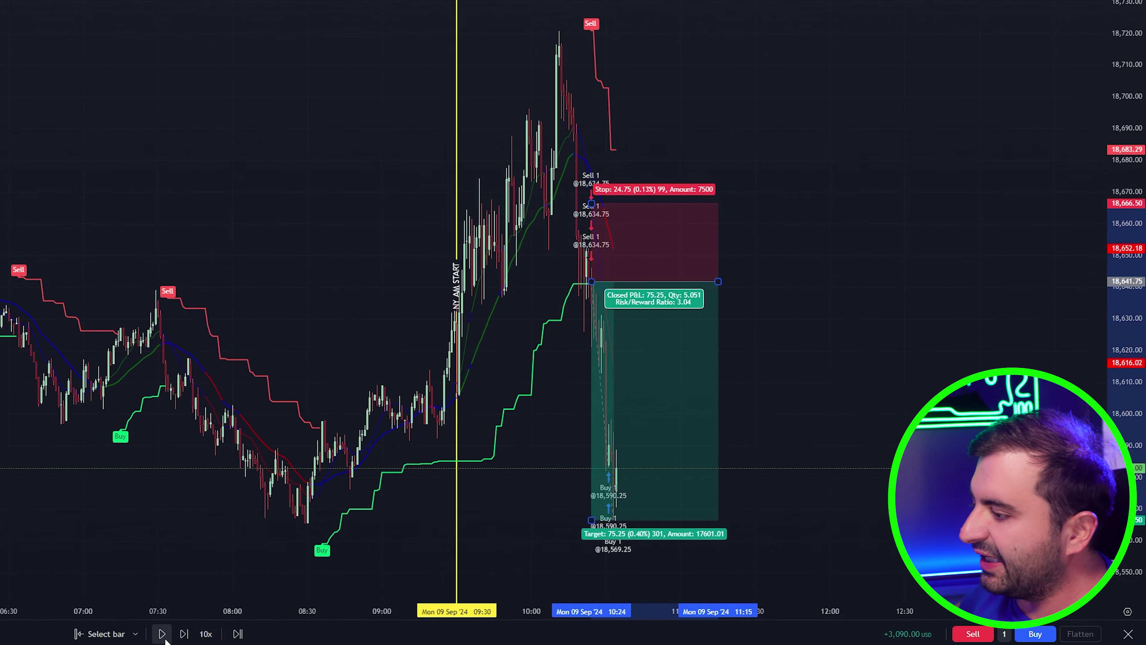
pyautogui.click(163, 635)
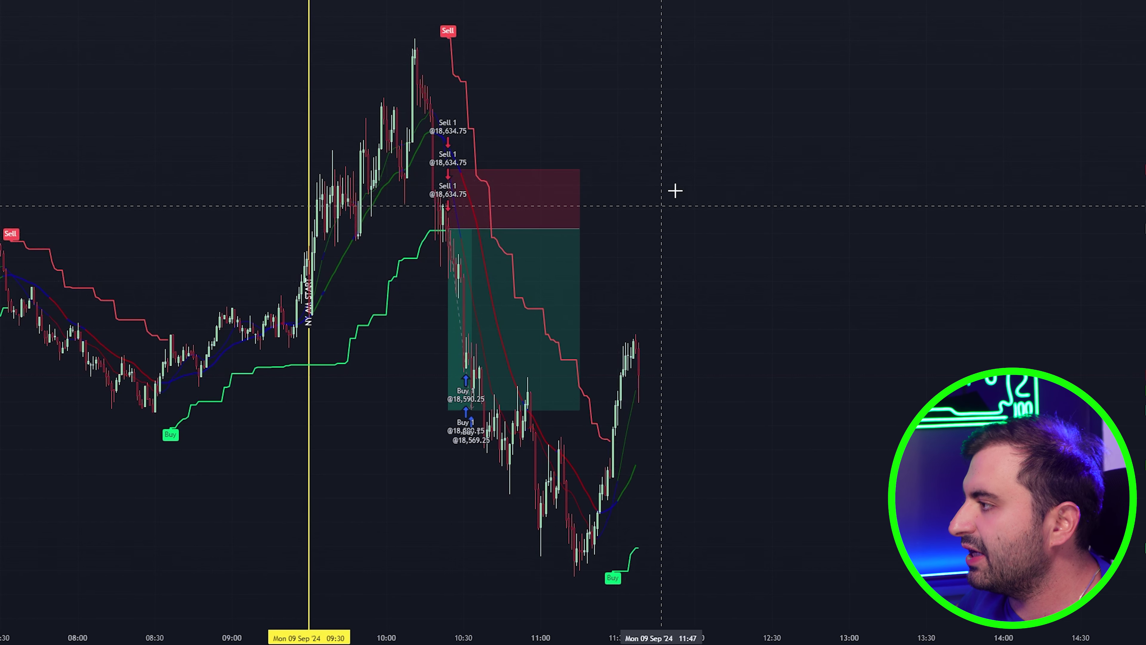
# Step: Draw a long position at the new buy signal, tightening its stop and extending its target to about 18,720 near the session high
pyautogui.click(613, 440)
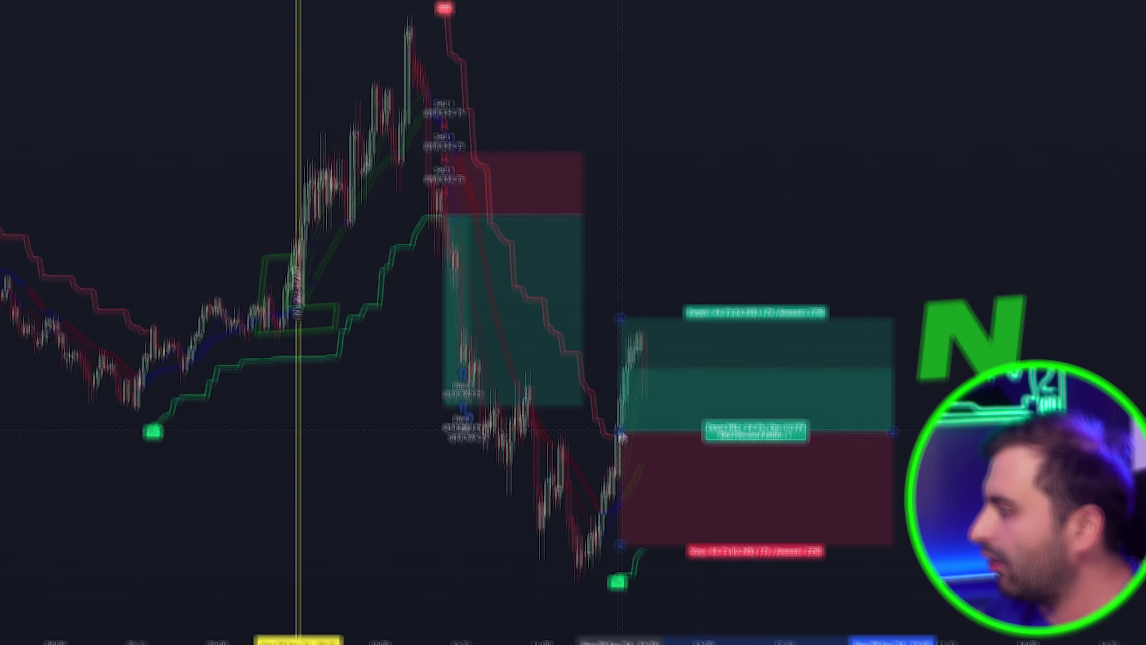
pyautogui.moveTo(615, 543); pyautogui.dragTo(636, 515)
pyautogui.moveTo(618, 318); pyautogui.dragTo(663, 39)
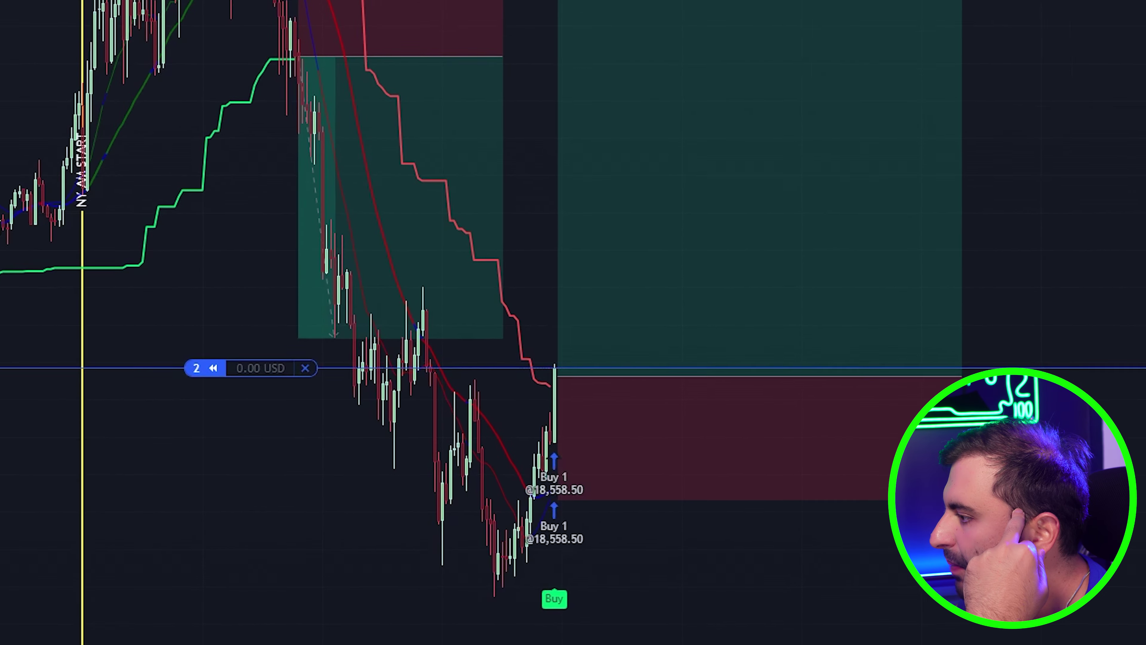
# Step: Attach a take profit of +9,720 USD and a stop loss of -2,115 USD to the three-contract long trade, matching the drawn position
pyautogui.moveTo(134, 369); pyautogui.dragTo(244, 161)
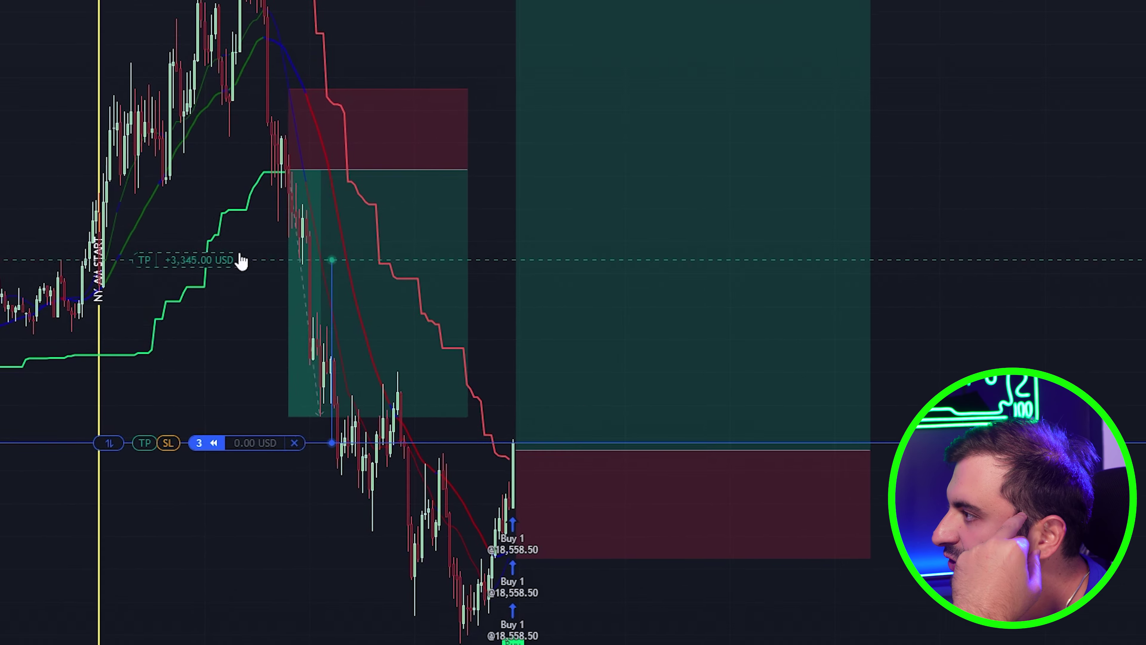
pyautogui.moveTo(243, 261); pyautogui.dragTo(367, 0)
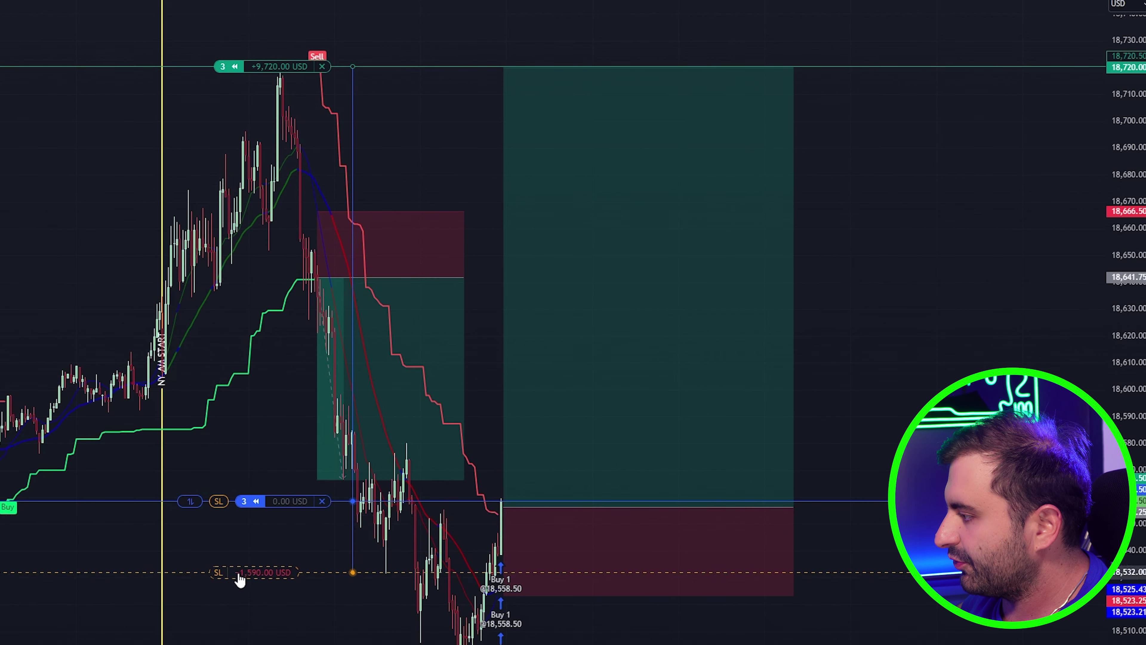
pyautogui.moveTo(262, 603); pyautogui.dragTo(263, 602)
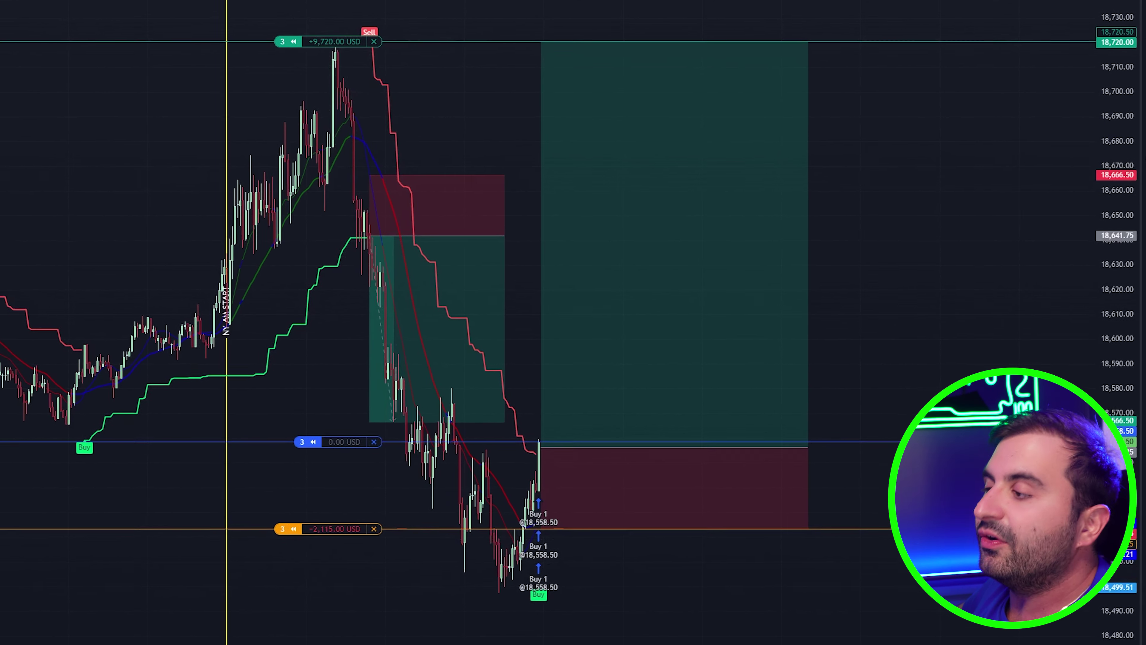
# Step: Move the remaining long contract's stop loss up to -80 USD, just below the entry price
pyautogui.moveTo(582, 465)
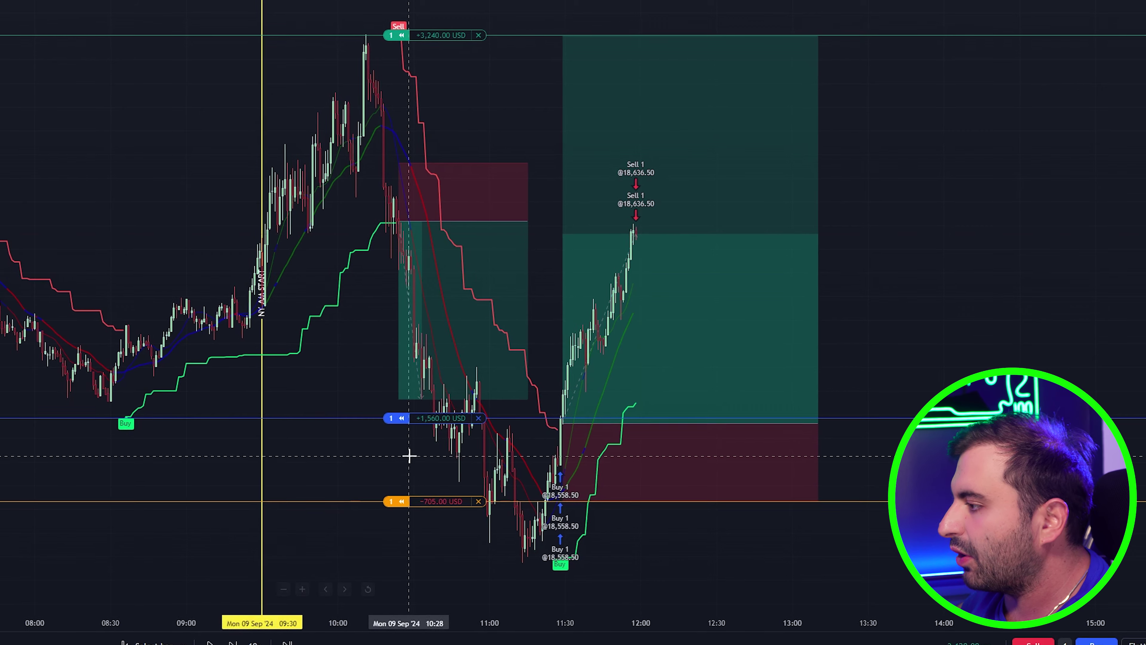
pyautogui.click(437, 423)
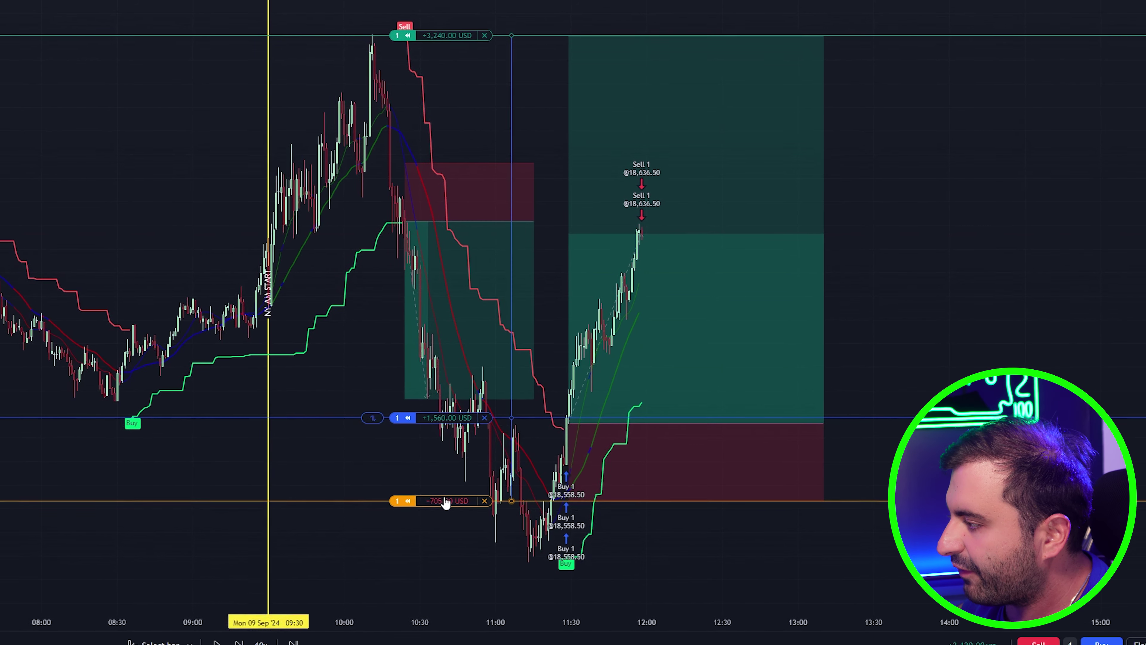
pyautogui.moveTo(447, 500); pyautogui.dragTo(566, 435)
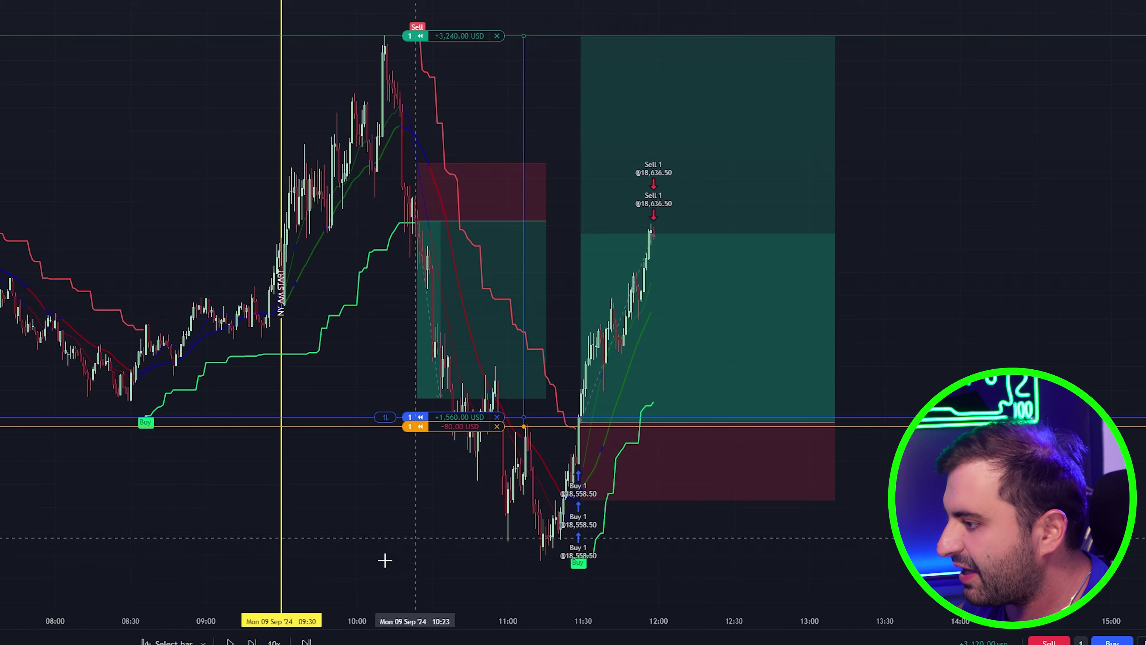
# Step: Advance the replay bar by bar to about 12:35 with the long trade still open
pyautogui.click(253, 643)
pyautogui.click(253, 642)
pyautogui.click(254, 643)
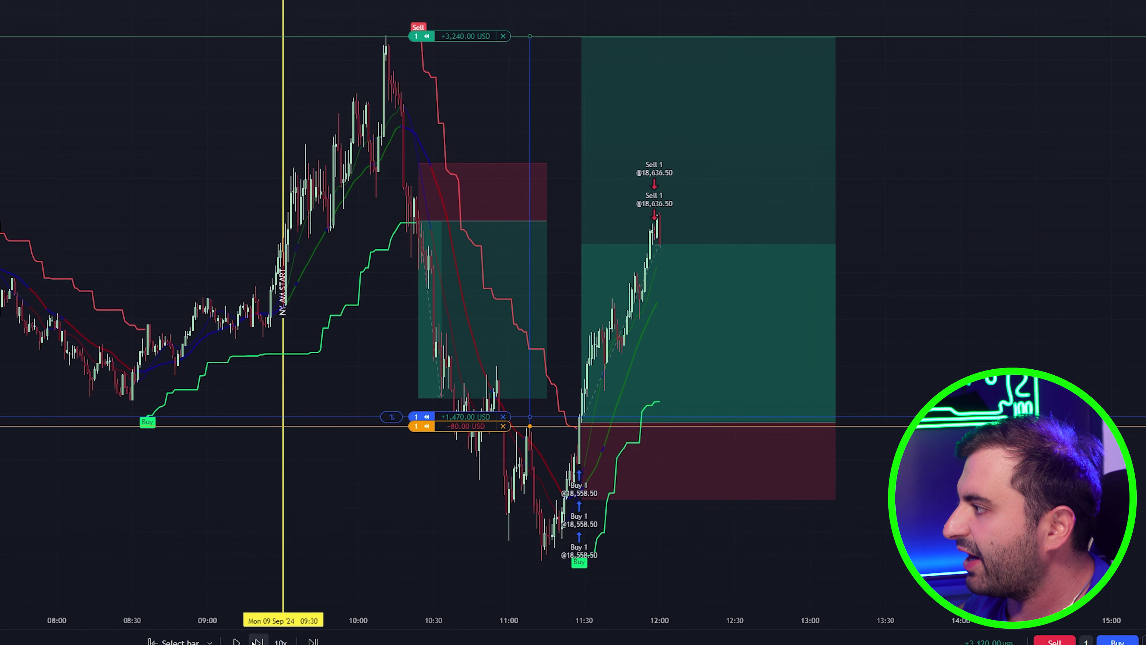
pyautogui.click(253, 642)
pyautogui.click(258, 642)
pyautogui.click(258, 642)
pyautogui.click(259, 642)
pyautogui.click(258, 642)
pyautogui.click(258, 643)
pyautogui.click(258, 642)
pyautogui.click(259, 642)
pyautogui.click(258, 642)
pyautogui.click(268, 641)
pyautogui.click(267, 641)
pyautogui.click(268, 641)
pyautogui.click(267, 641)
pyautogui.click(268, 641)
pyautogui.click(267, 641)
pyautogui.click(268, 642)
pyautogui.click(267, 641)
pyautogui.click(274, 642)
pyautogui.click(274, 641)
pyautogui.click(274, 642)
pyautogui.click(274, 642)
pyautogui.click(274, 641)
pyautogui.click(274, 641)
pyautogui.click(274, 641)
pyautogui.click(274, 641)
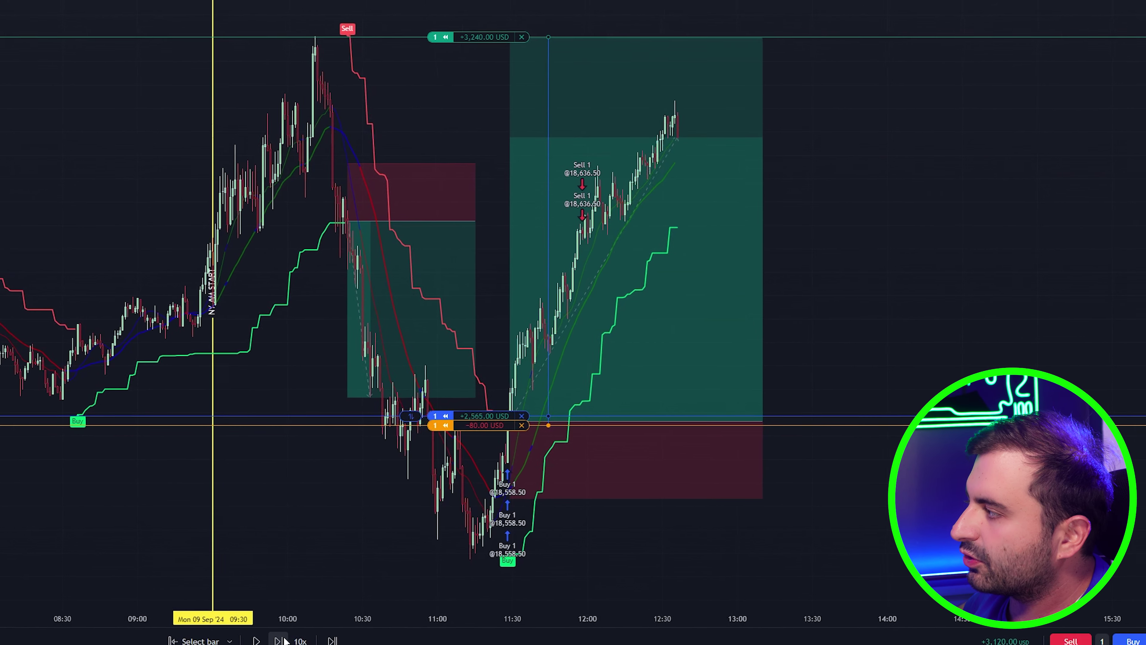
# Step: Trail the long trade's stop loss above the entry to lock in +1,625 USD, near the partial exits
pyautogui.moveTo(492, 426); pyautogui.dragTo(741, 249)
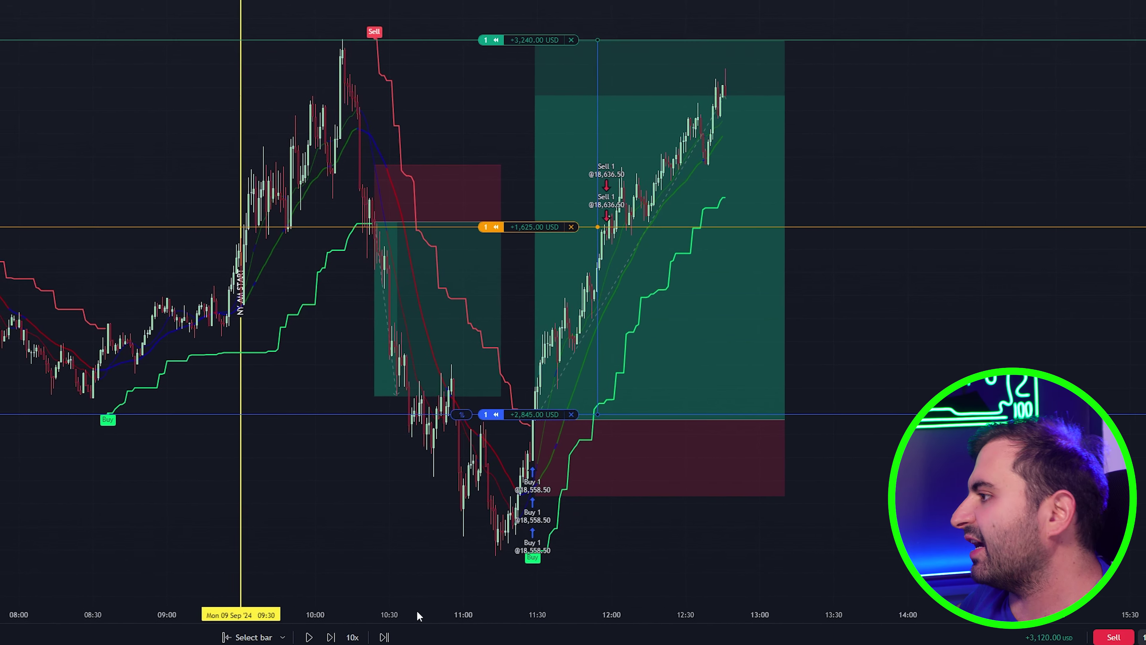
pyautogui.click(549, 213)
pyautogui.click(541, 240)
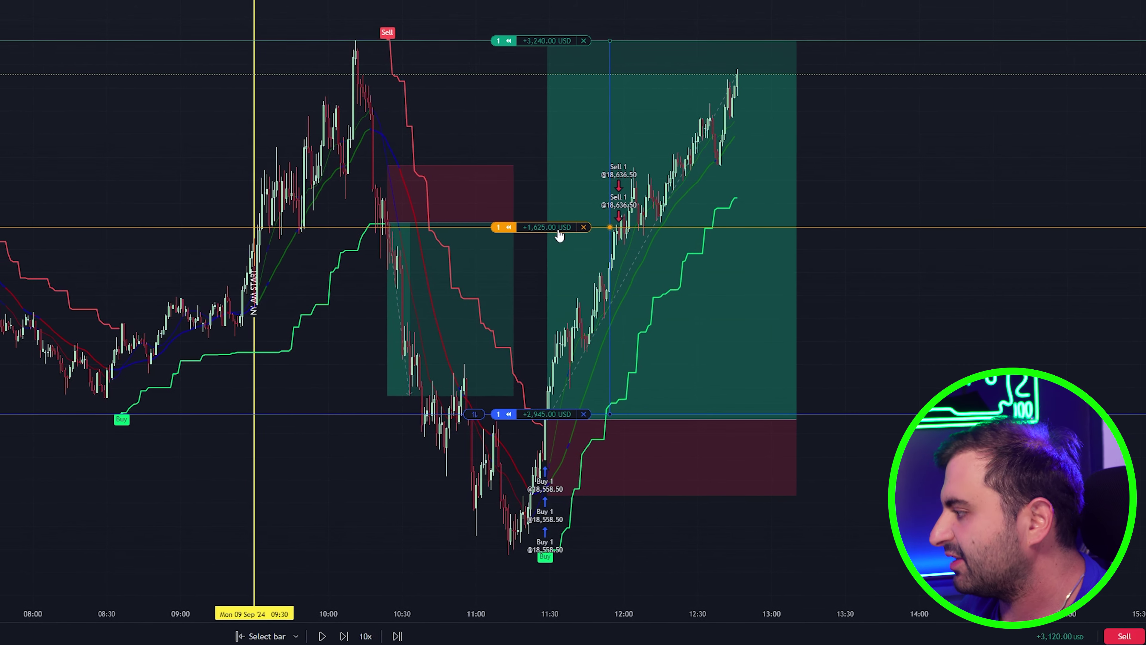
pyautogui.click(560, 240)
pyautogui.click(434, 316)
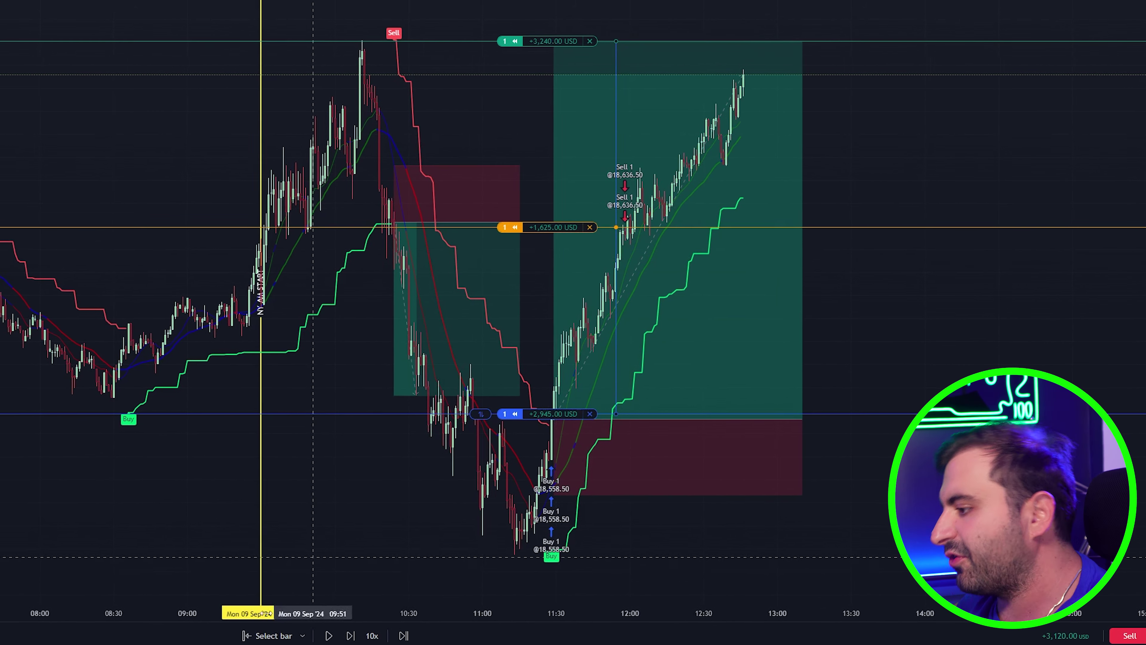
# Step: Step the replay forward to about 13:05, towards the long trade's take profit
pyautogui.click(355, 640)
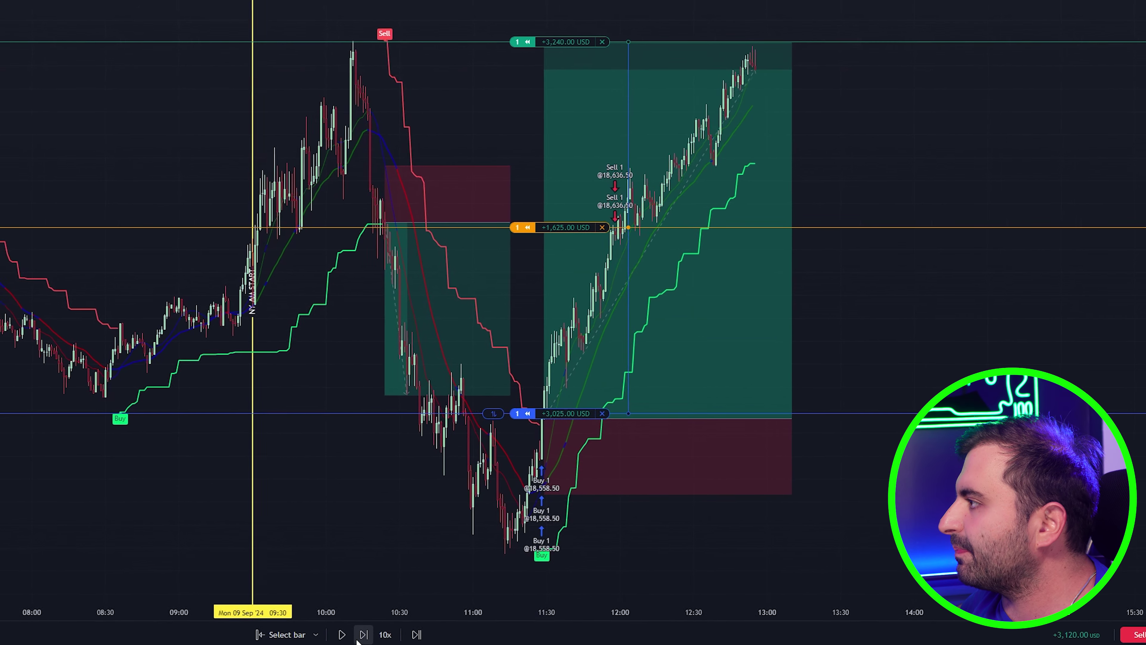
pyautogui.click(365, 638)
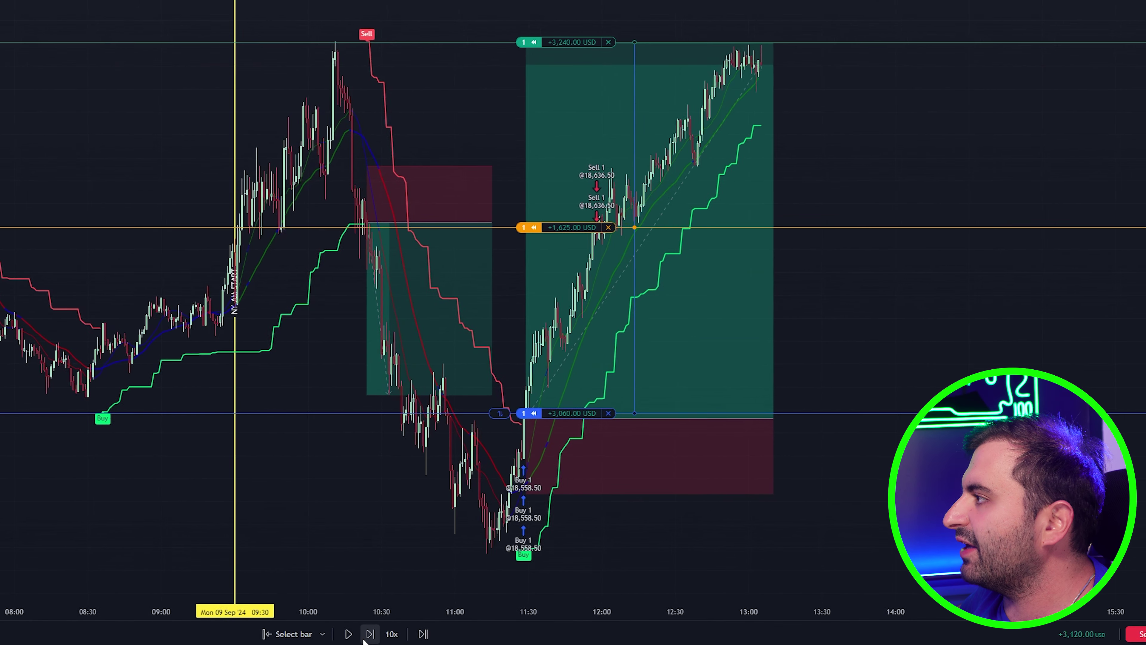